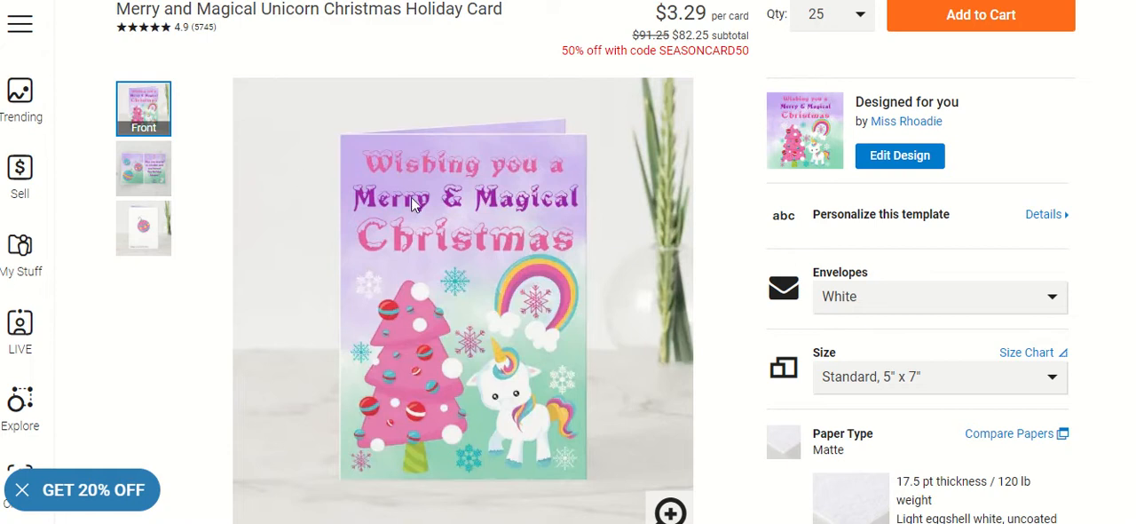
Replace the sender's name under "Love," on the inside of the unicorn Christmas card with another first name
{"action": "left_click", "coordinate": [152, 165]}
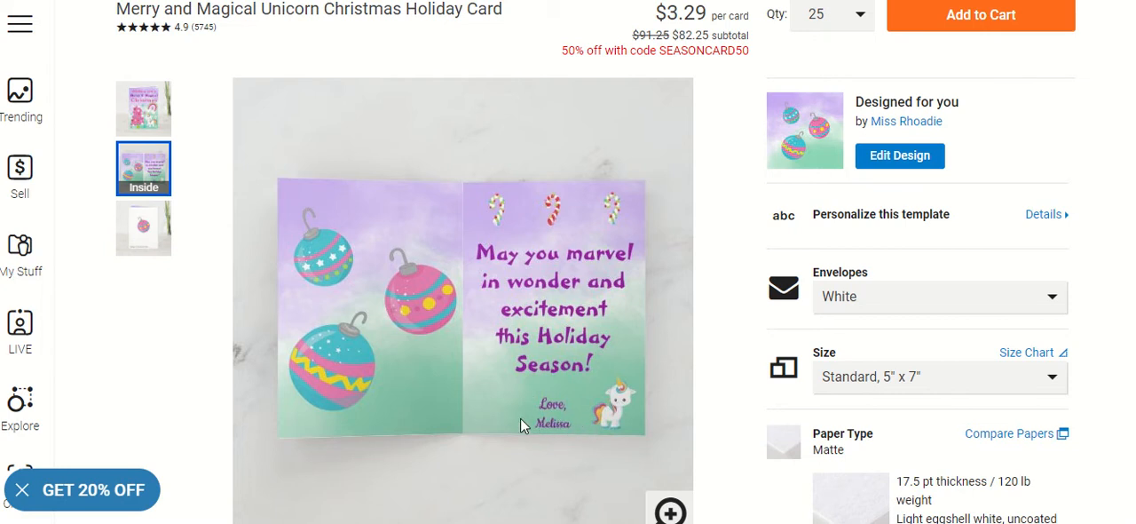
{"action": "left_click", "coordinate": [1041, 214]}
{"action": "double_click", "coordinate": [863, 188]}
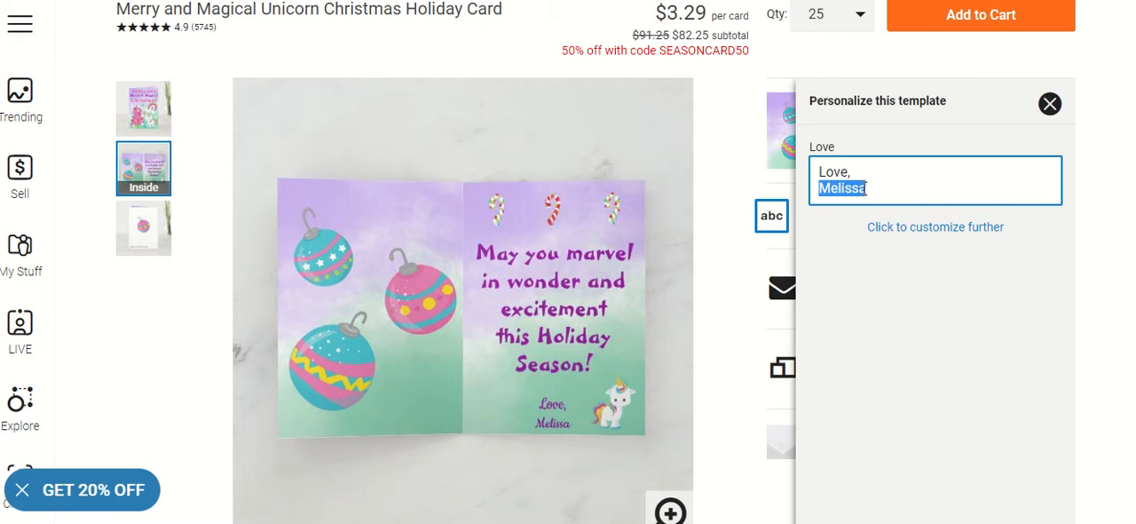
{"action": "key", "text": "BackSpace"}
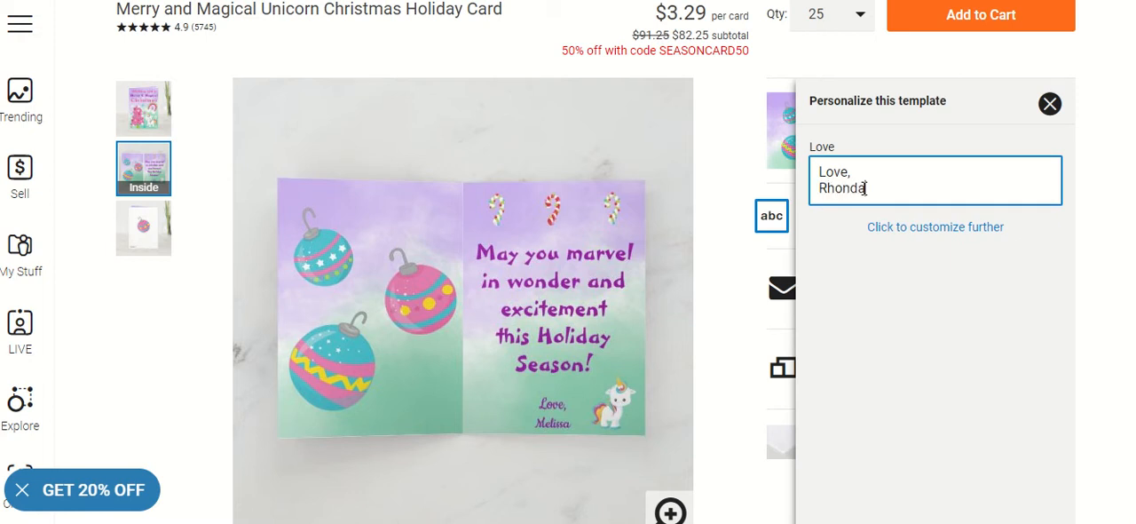
{"action": "left_click", "coordinate": [210, 187]}
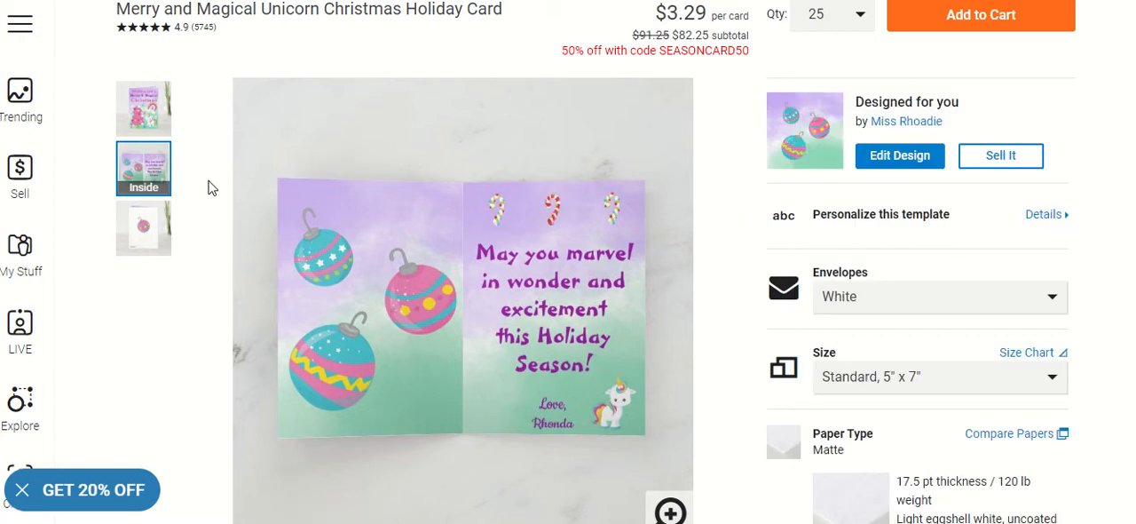
Preview the card's back and front, and open its design for editing without the live designer help offer
{"action": "left_click", "coordinate": [124, 230]}
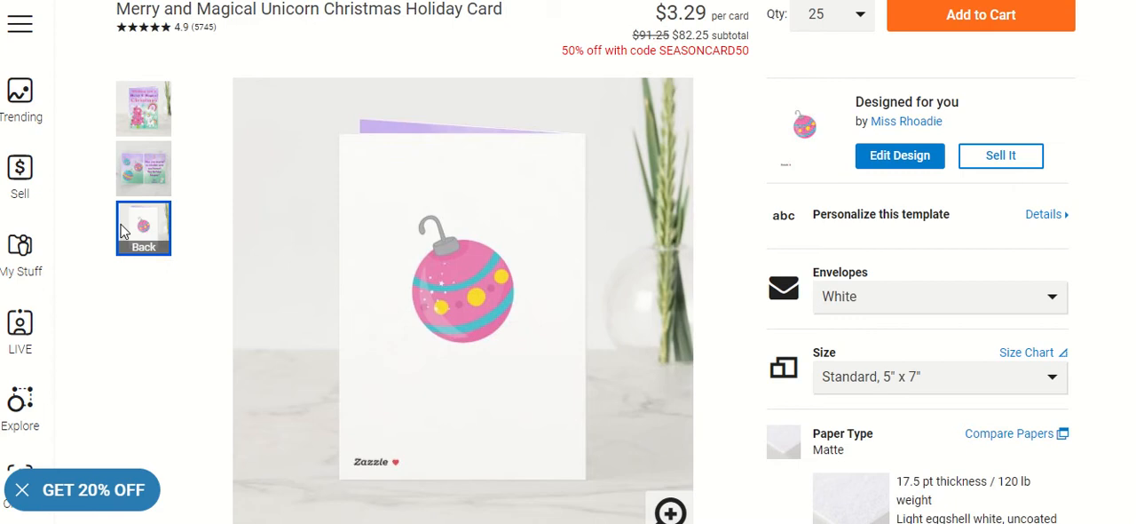
{"action": "left_click", "coordinate": [151, 110]}
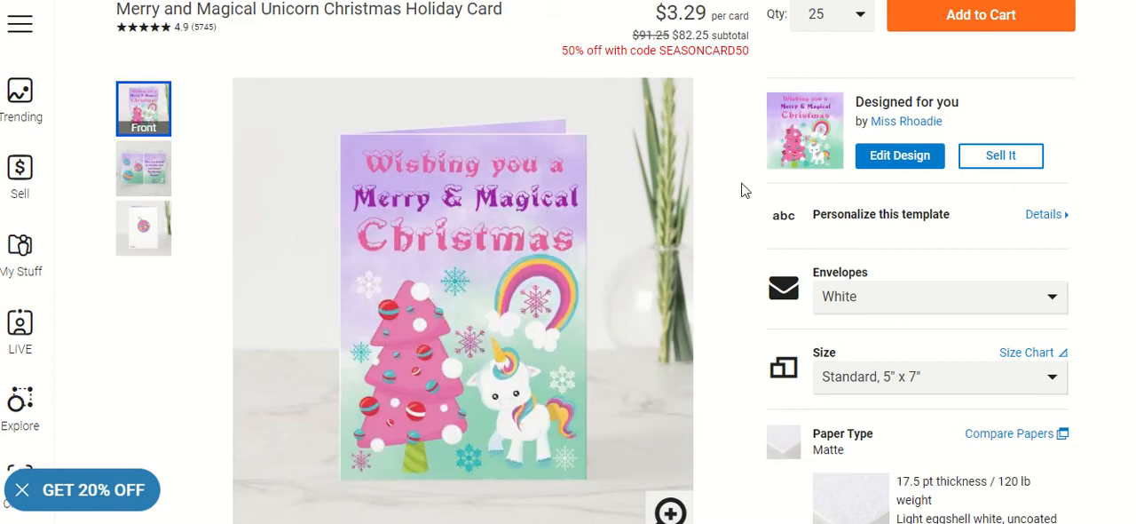
{"action": "left_click", "coordinate": [900, 156]}
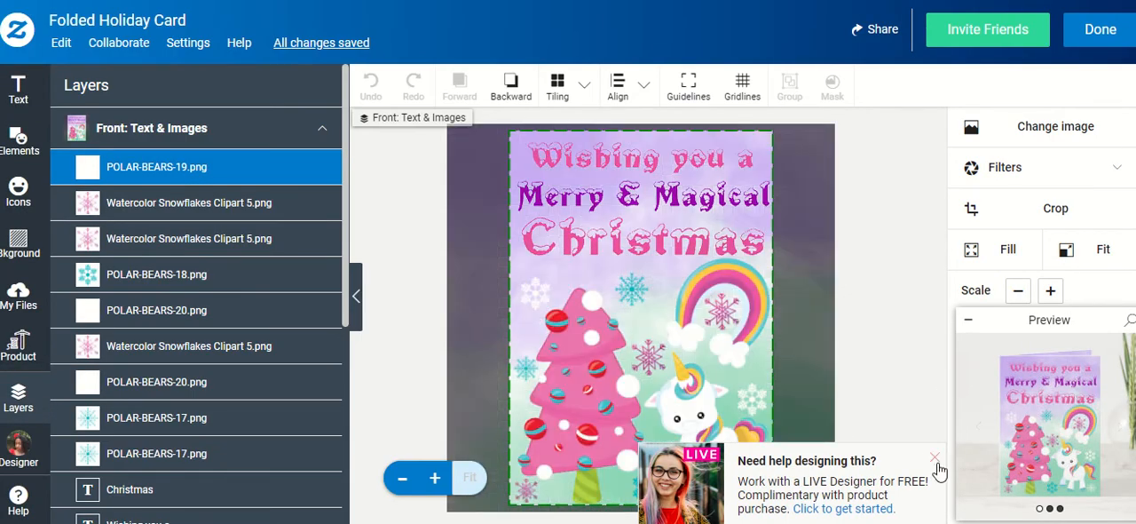
{"action": "left_click", "coordinate": [934, 460]}
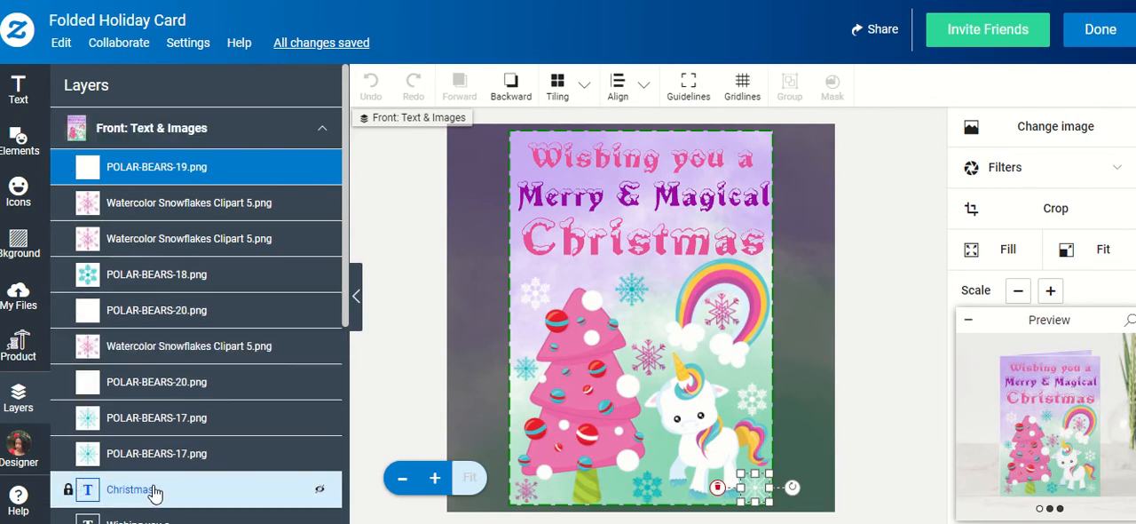
Look through the front page's layers and open the Inside Top/Left: Text & Images page for editing
{"action": "scroll", "coordinate": [179, 192], "scroll_direction": "down", "scroll_amount": 5}
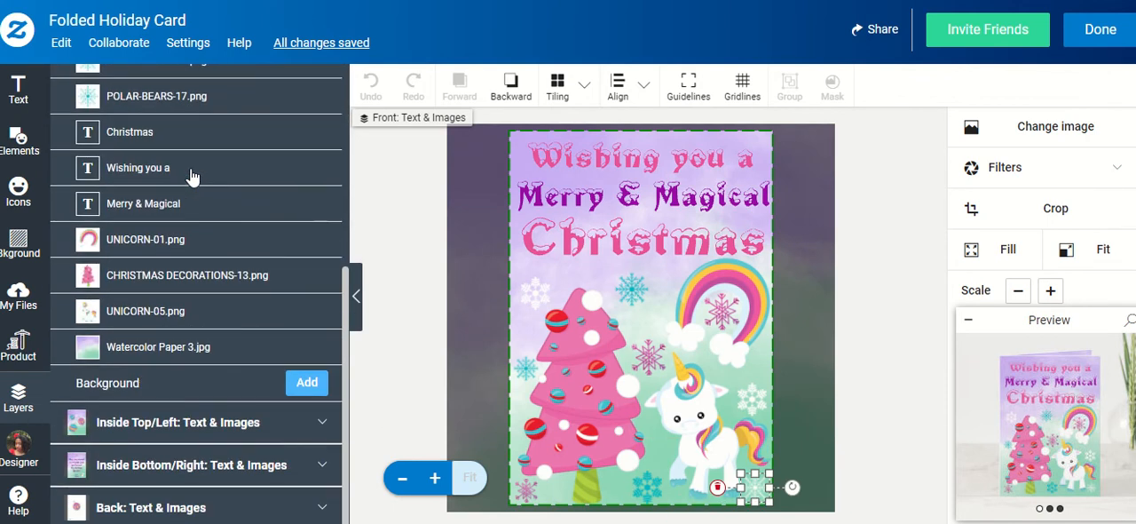
{"action": "scroll", "coordinate": [165, 173], "scroll_direction": "up", "scroll_amount": 2}
{"action": "scroll", "coordinate": [190, 175], "scroll_direction": "up", "scroll_amount": 4}
{"action": "scroll", "coordinate": [193, 172], "scroll_direction": "down", "scroll_amount": 3}
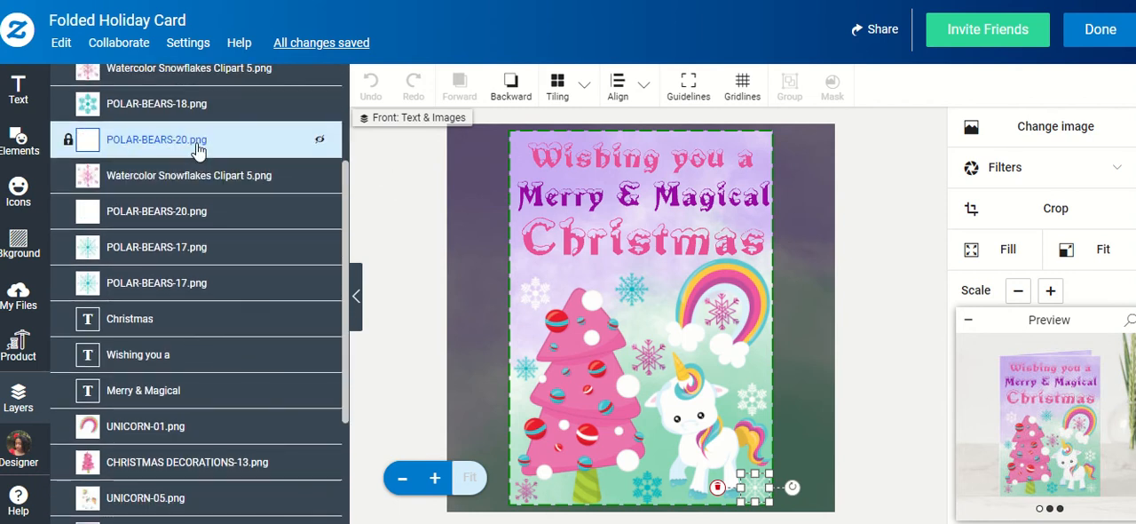
{"action": "scroll", "coordinate": [197, 149], "scroll_direction": "down", "scroll_amount": 3}
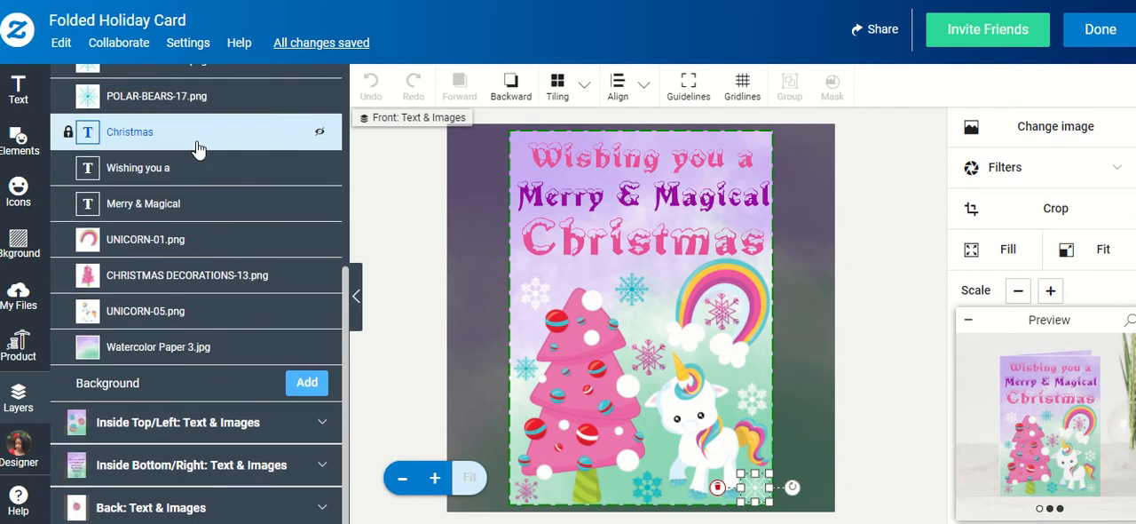
{"action": "left_click", "coordinate": [159, 425]}
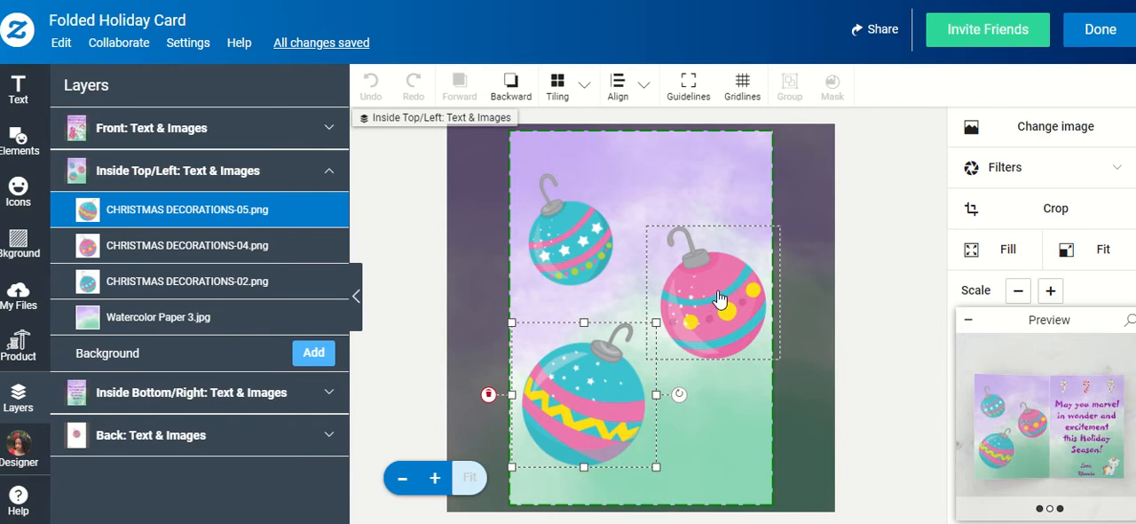
Move the pink ornament up to the page's top edge and delete the ornament with the yellow zigzag
{"action": "left_click_drag", "start_coordinate": [713, 313], "coordinate": [691, 214]}
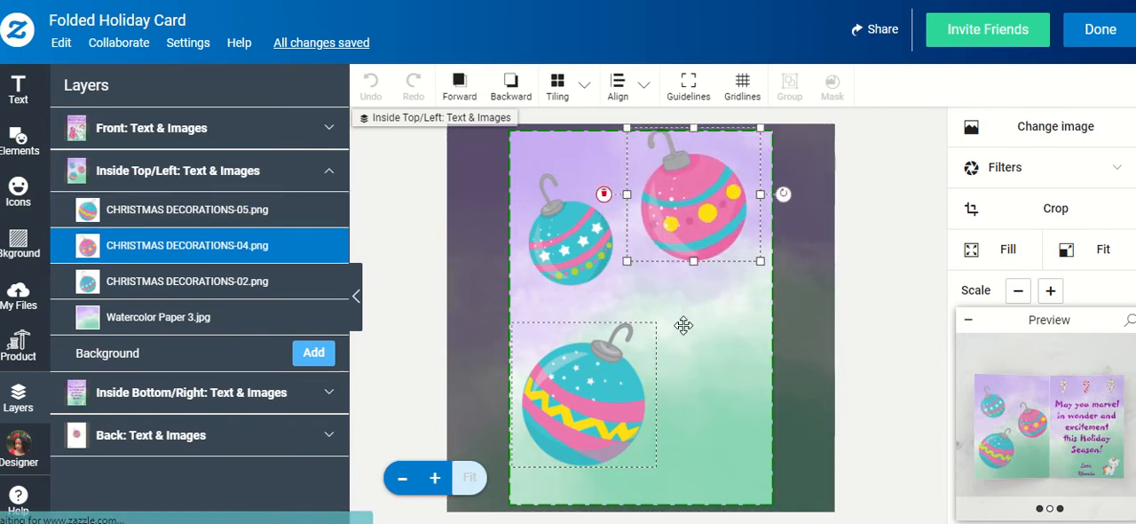
{"action": "left_click_drag", "start_coordinate": [559, 437], "coordinate": [671, 371]}
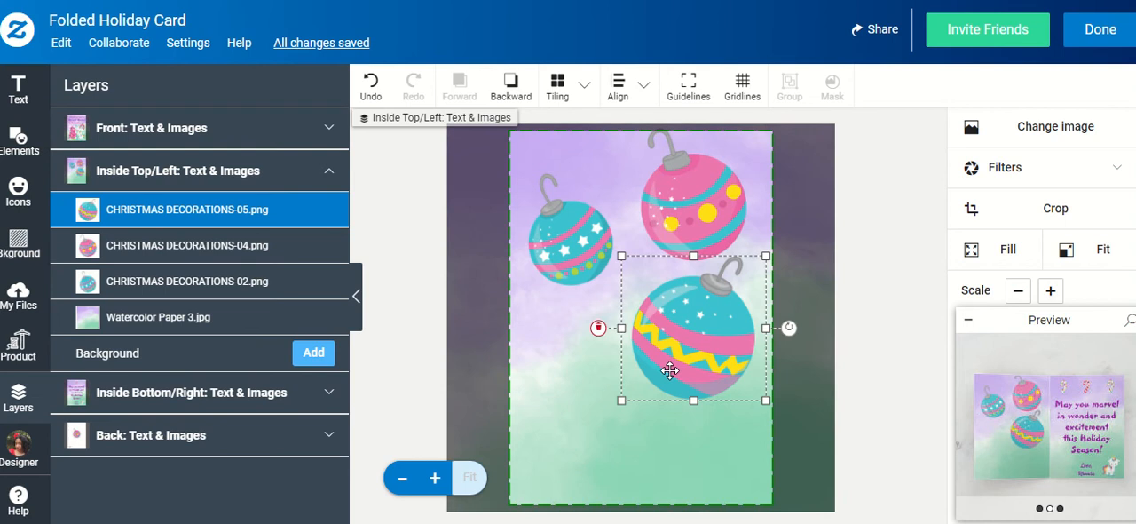
{"action": "key", "text": "Delete"}
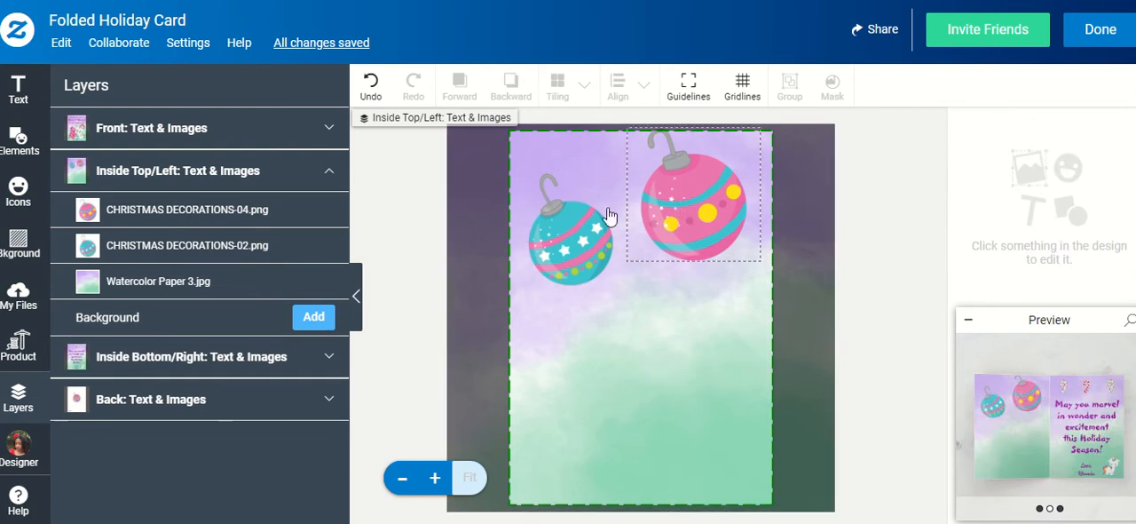
Duplicate the teal star ornament on the inside left page by copying and pasting it
{"action": "left_click", "coordinate": [579, 215]}
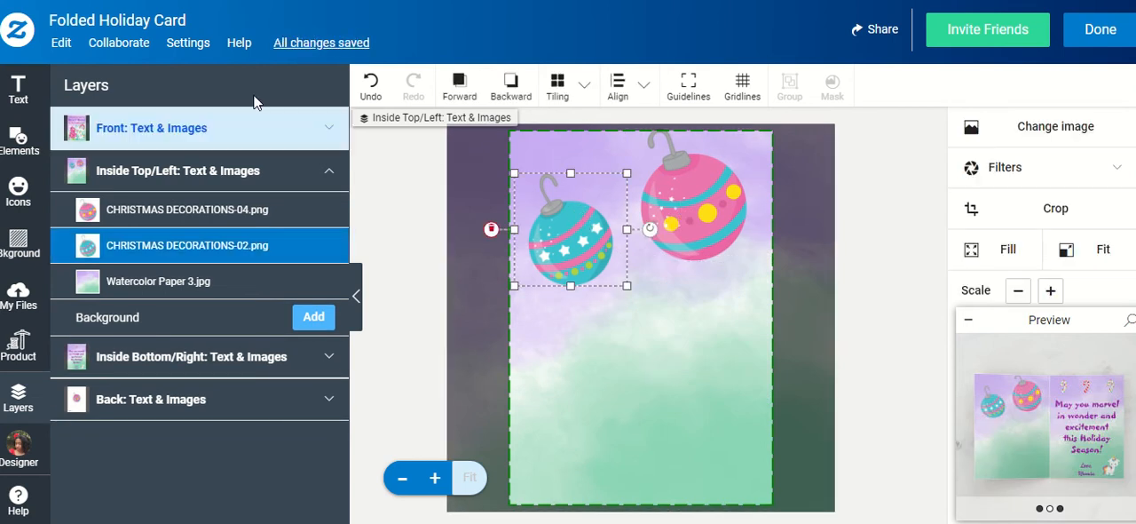
{"action": "left_click", "coordinate": [60, 41]}
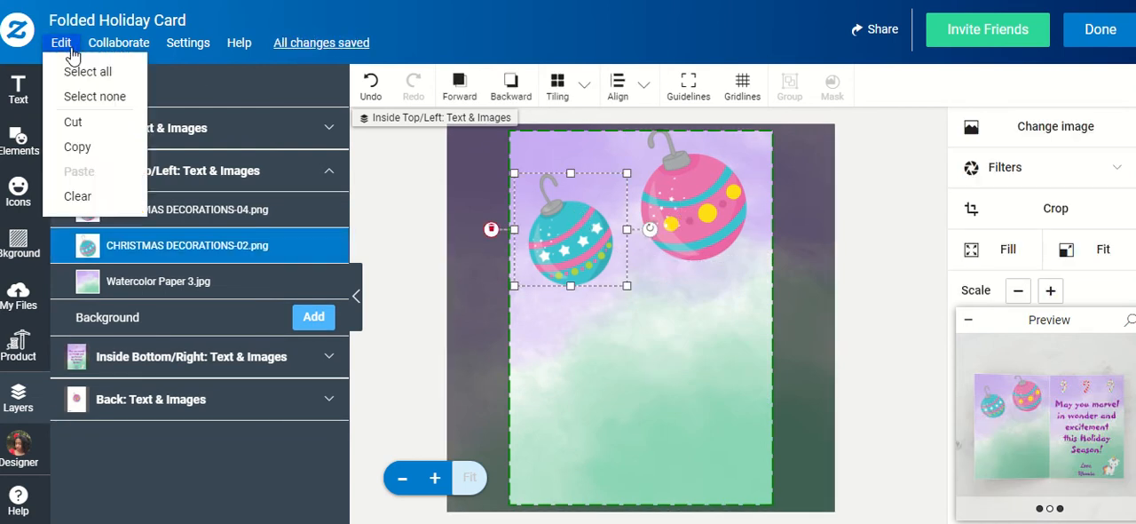
{"action": "left_click", "coordinate": [80, 146]}
{"action": "left_click", "coordinate": [60, 42]}
{"action": "left_click", "coordinate": [79, 171]}
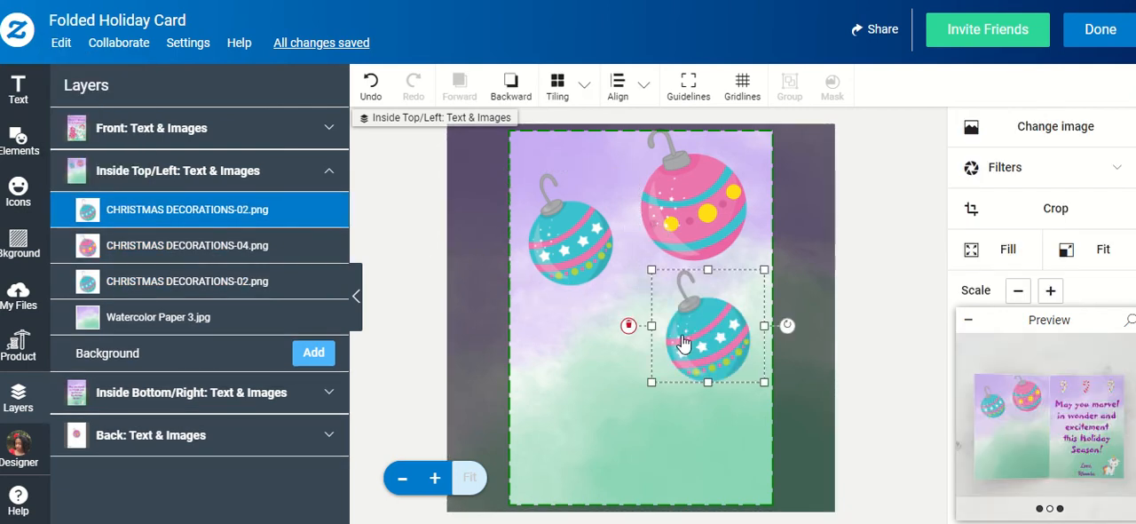
Spread out the three ornaments, with the pink one in the middle and a teal star ornament near each side edge
{"action": "left_click", "coordinate": [680, 216]}
{"action": "left_click_drag", "start_coordinate": [680, 216], "coordinate": [648, 218]}
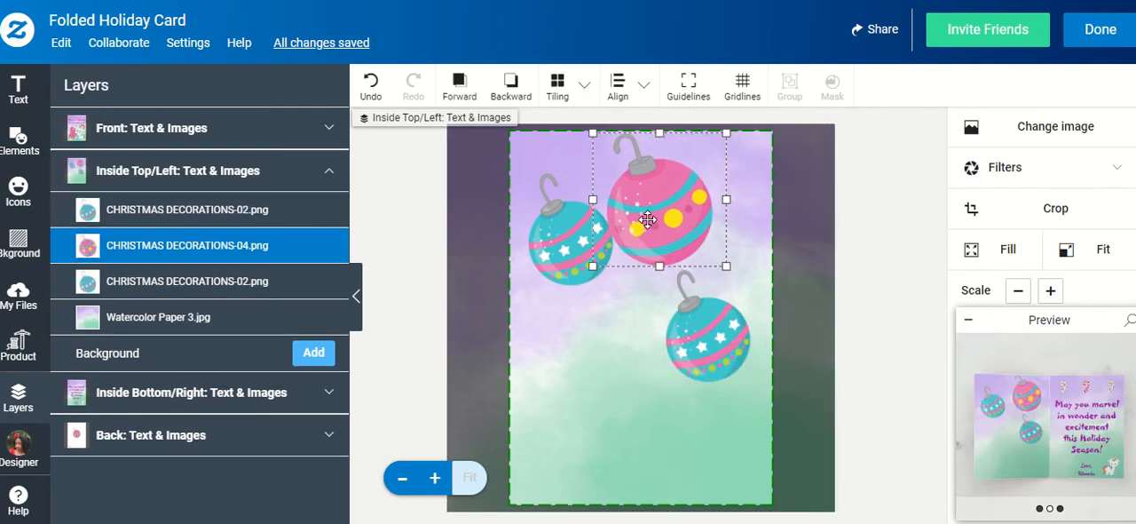
{"action": "left_click_drag", "start_coordinate": [719, 317], "coordinate": [736, 310]}
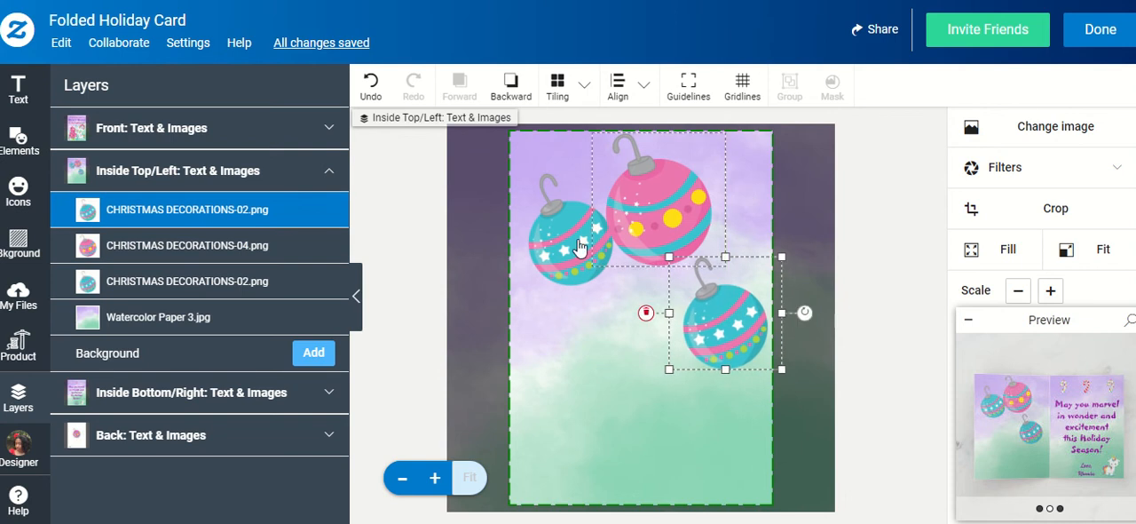
{"action": "mouse_move", "coordinate": [571, 245]}
{"action": "left_mouse_down"}
{"action": "mouse_move", "coordinate": [545, 238]}
{"action": "mouse_move", "coordinate": [562, 243]}
{"action": "left_mouse_up"}
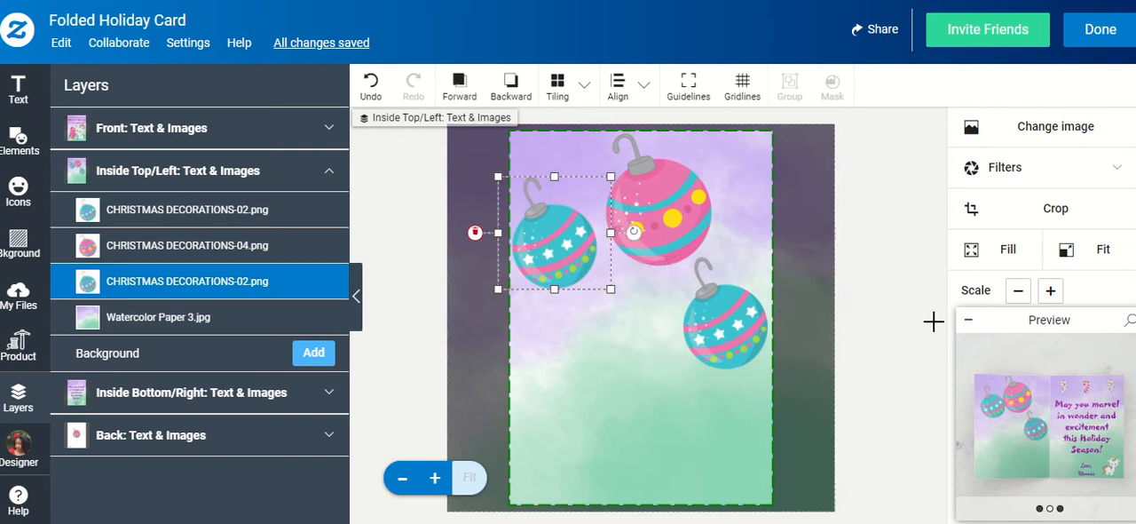
Scale down the left teal star ornament and the pink ornament by two steps each
{"action": "left_click", "coordinate": [1018, 291]}
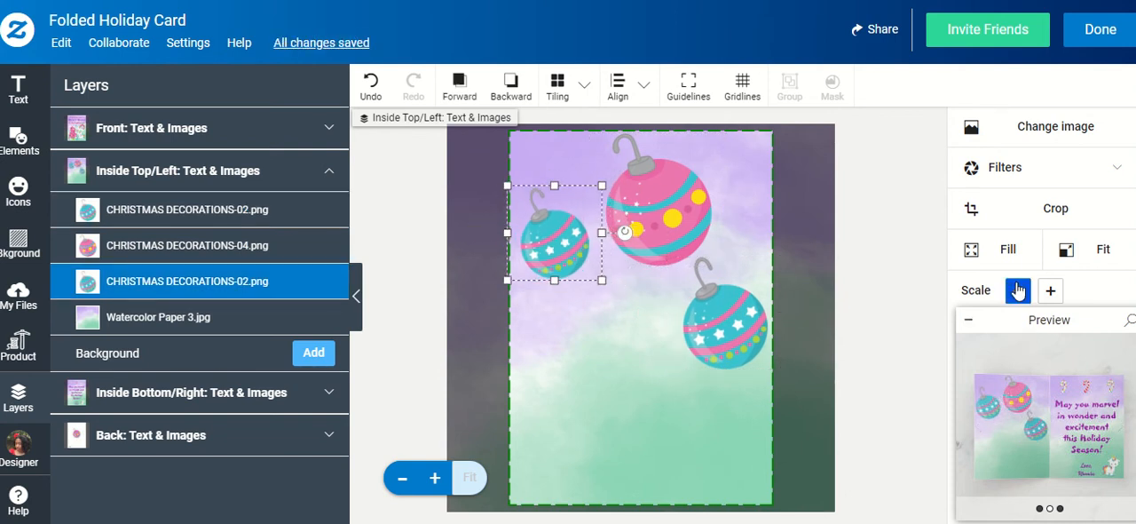
{"action": "left_click", "coordinate": [1018, 290]}
{"action": "left_click", "coordinate": [674, 213]}
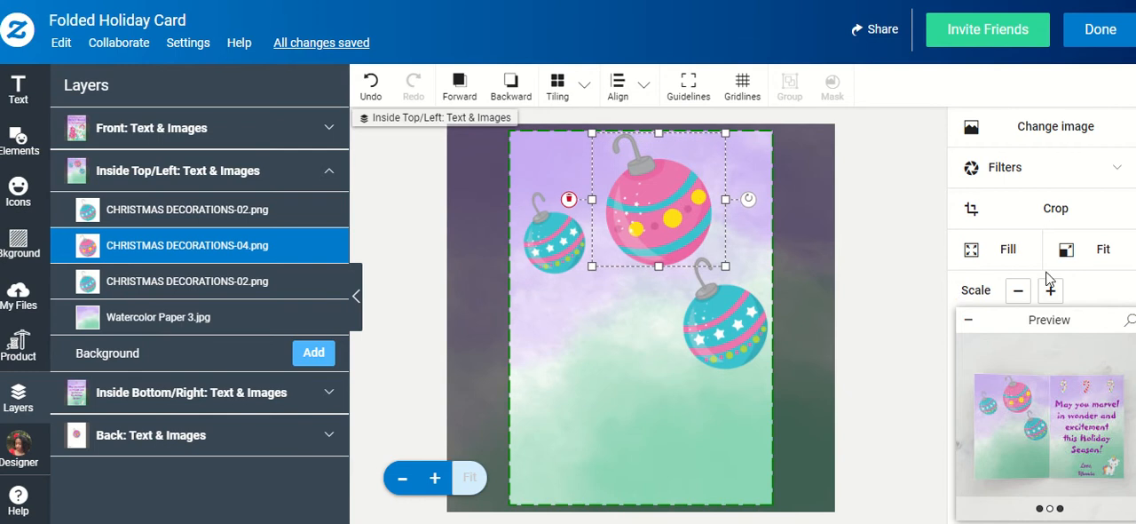
{"action": "left_click", "coordinate": [1018, 290]}
{"action": "left_click", "coordinate": [1018, 290]}
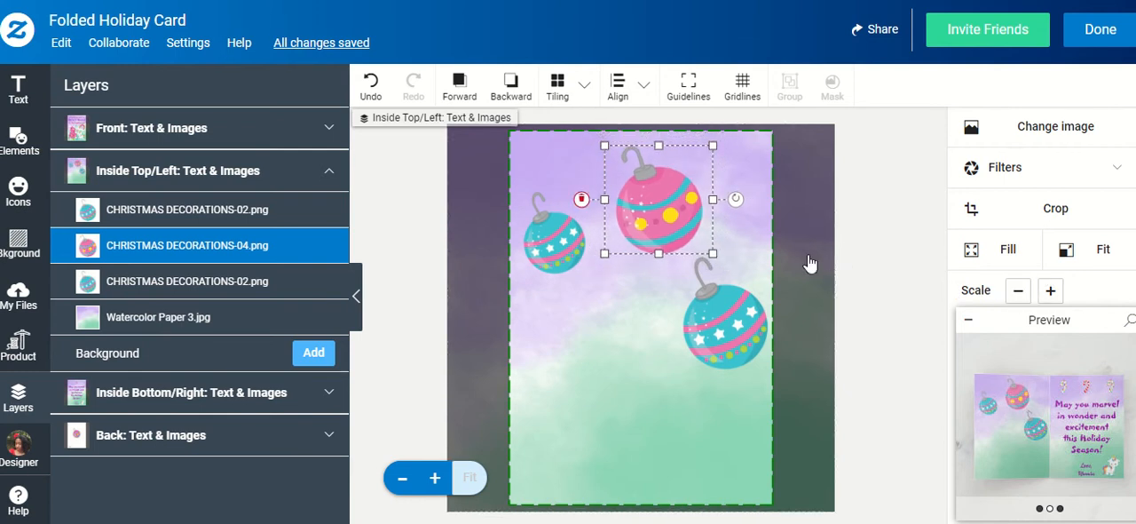
Rotate the pink ornament and the right teal ornament clockwise, and move the teal one up beside the pink one
{"action": "left_click_drag", "start_coordinate": [736, 199], "coordinate": [747, 284]}
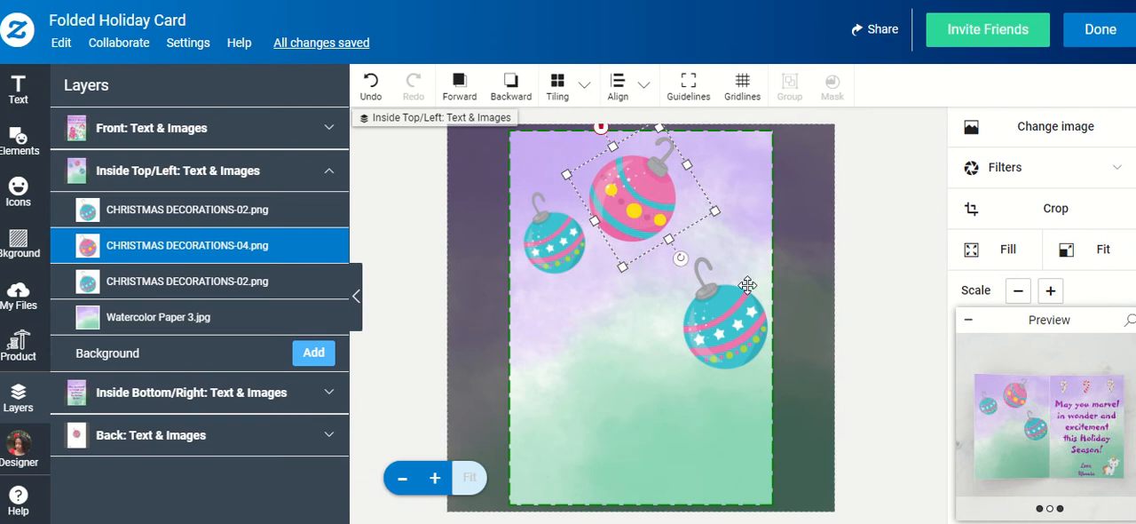
{"action": "left_click", "coordinate": [744, 293]}
{"action": "left_click_drag", "start_coordinate": [793, 311], "coordinate": [787, 360]}
{"action": "left_click_drag", "start_coordinate": [721, 323], "coordinate": [716, 248]}
{"action": "left_click", "coordinate": [495, 285]}
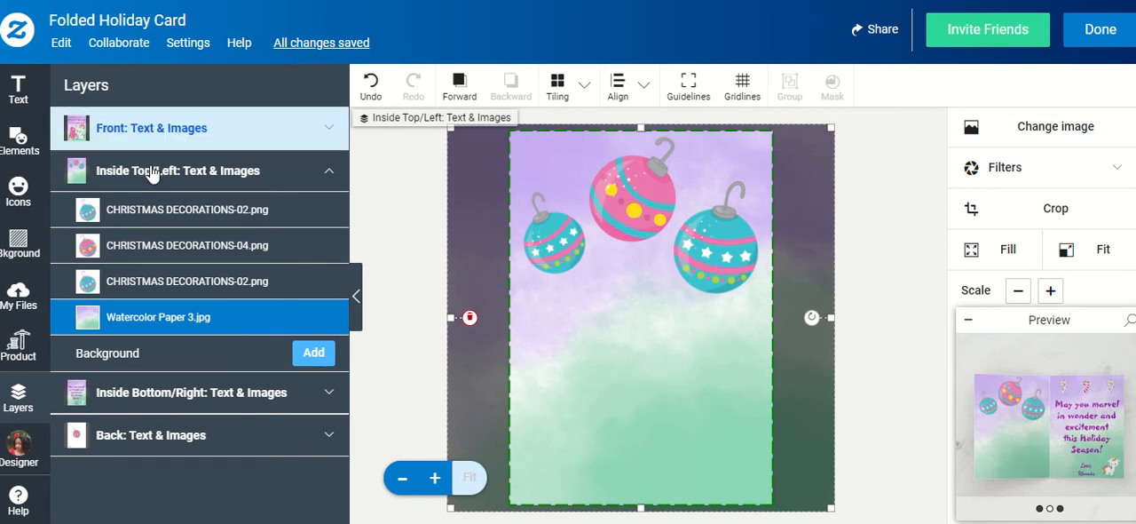
Insert the selfie photo with the red hair flower from the full image browser onto the inside left page
{"action": "left_click", "coordinate": [39, 292]}
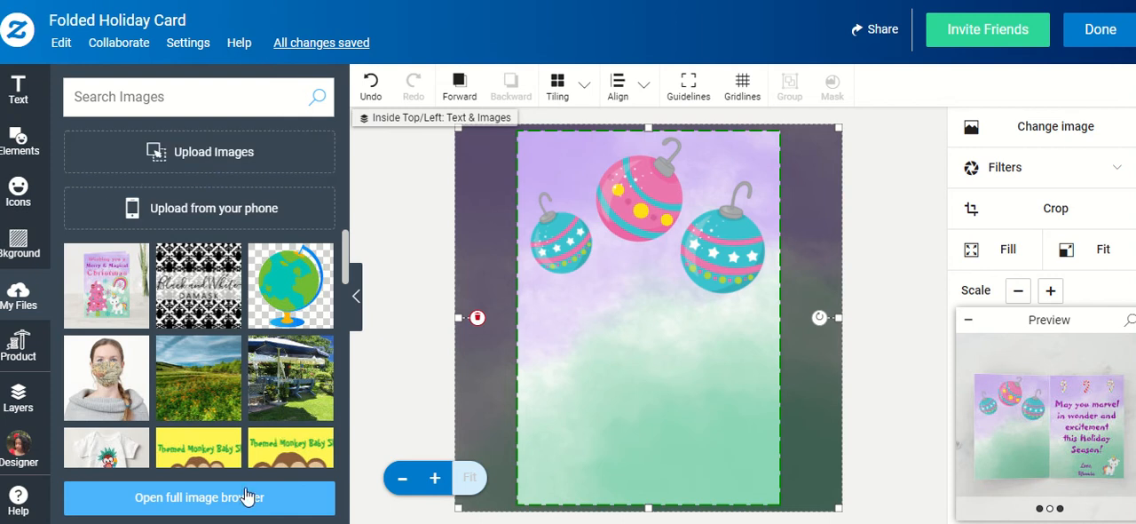
{"action": "left_click", "coordinate": [203, 499]}
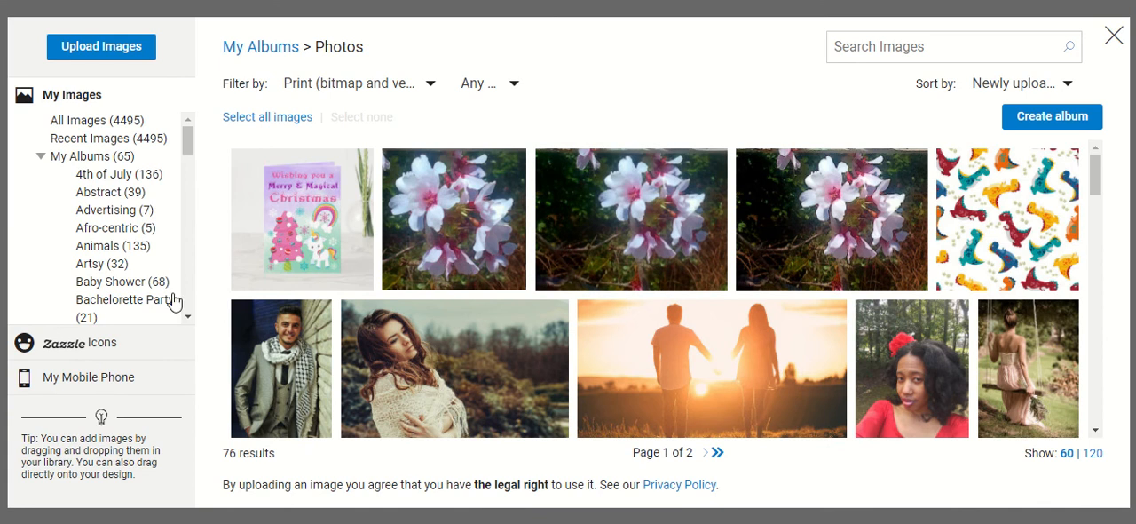
{"action": "mouse_move", "coordinate": [911, 391]}
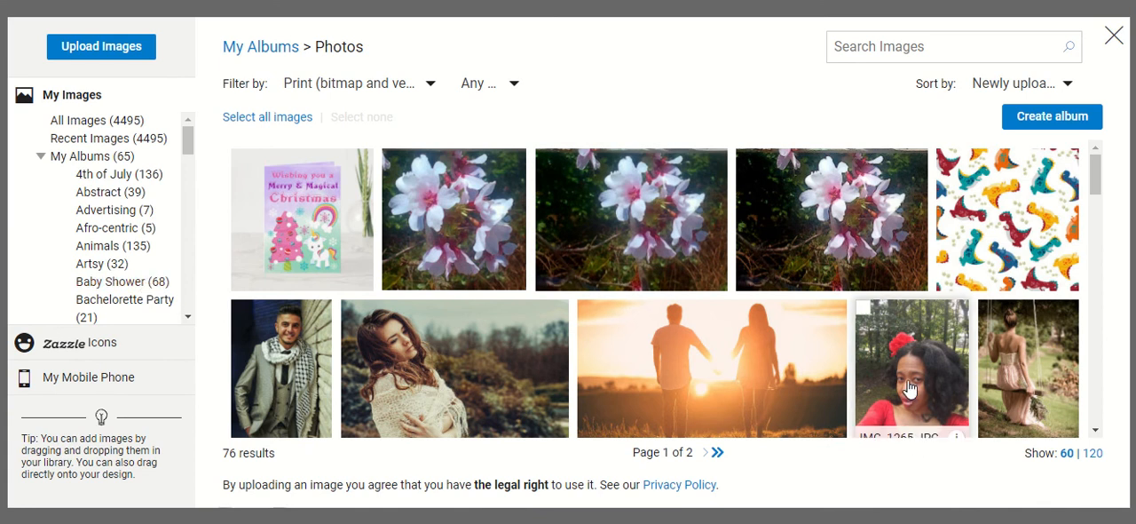
{"action": "left_click", "coordinate": [906, 366]}
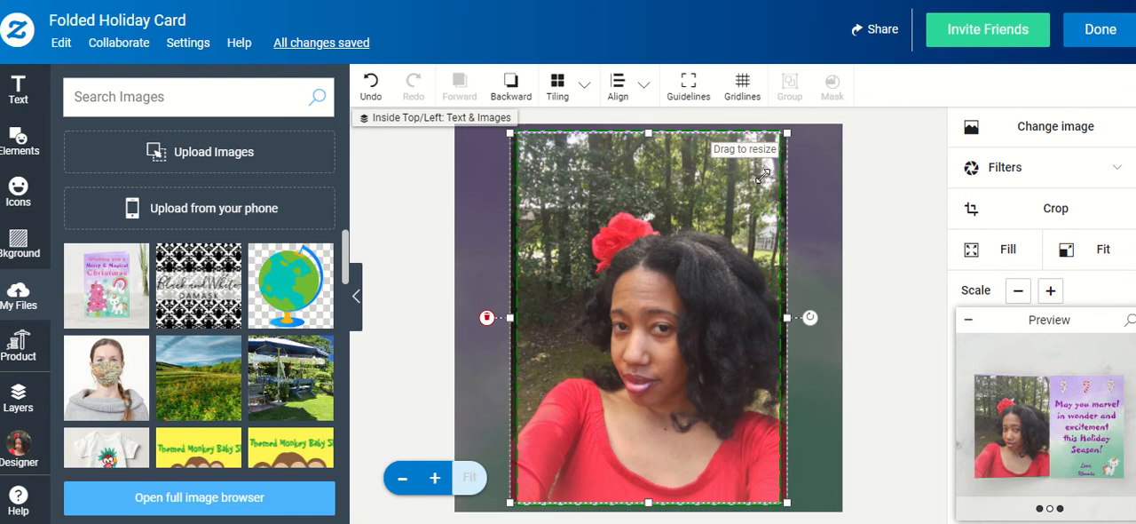
Shrink the photo to less than half its size and centre it on the page just below the ornaments
{"action": "left_click_drag", "start_coordinate": [786, 135], "coordinate": [593, 472]}
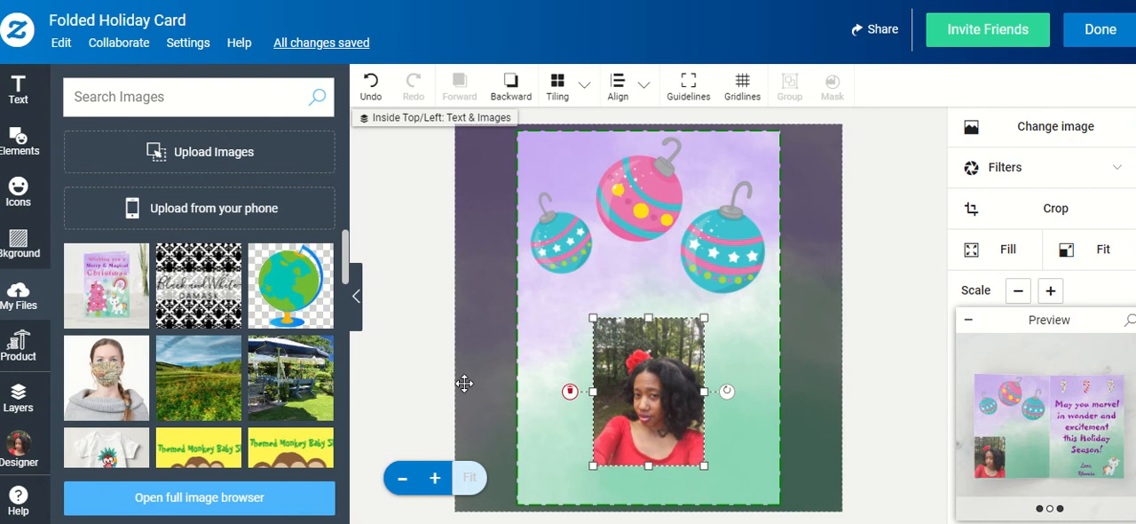
{"action": "left_click", "coordinate": [457, 362]}
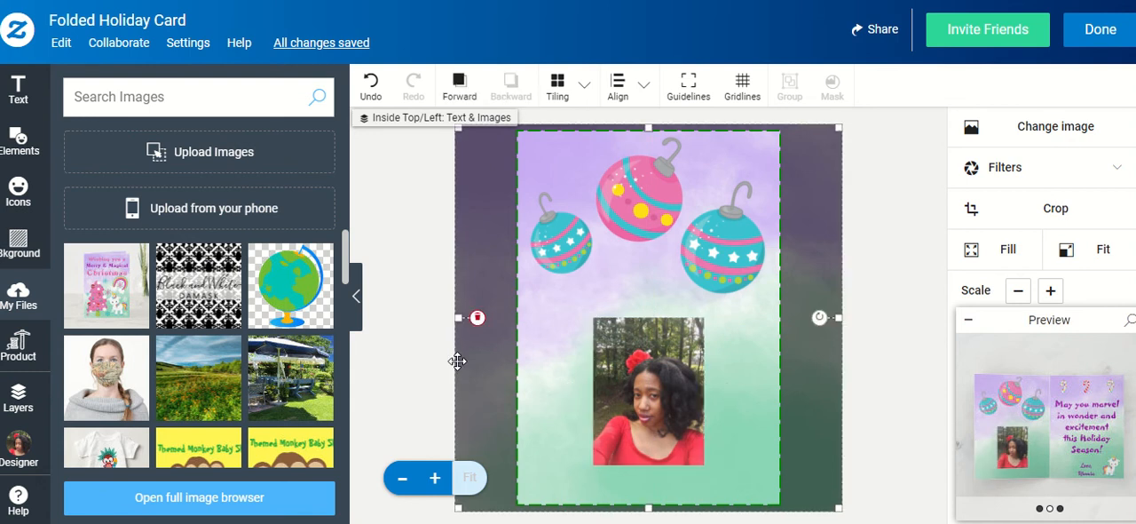
{"action": "left_click_drag", "start_coordinate": [656, 390], "coordinate": [655, 380]}
{"action": "left_click", "coordinate": [477, 346]}
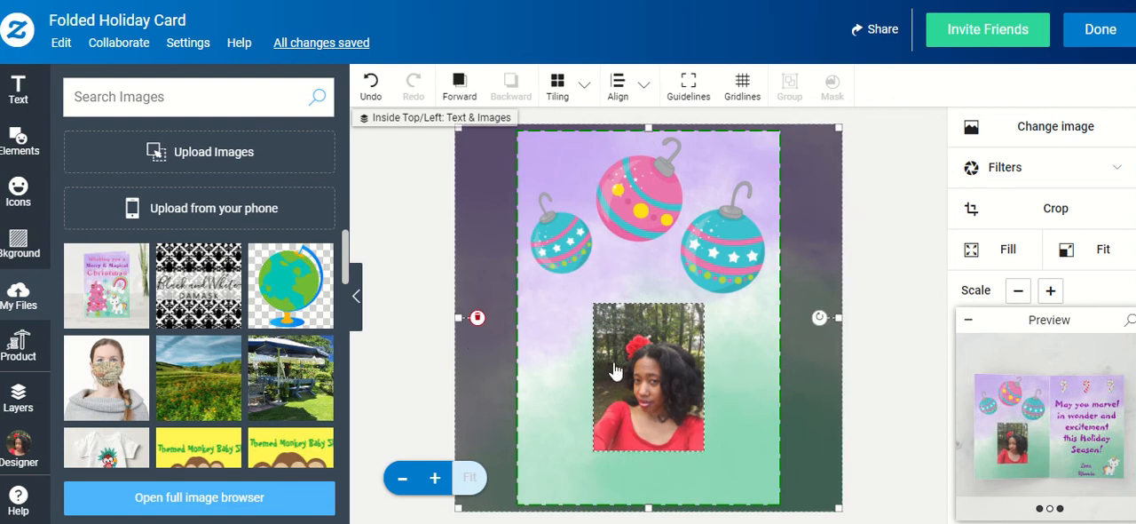
Add a square shape to the inside left page and collapse the preview to expose the shape settings
{"action": "left_click", "coordinate": [29, 156]}
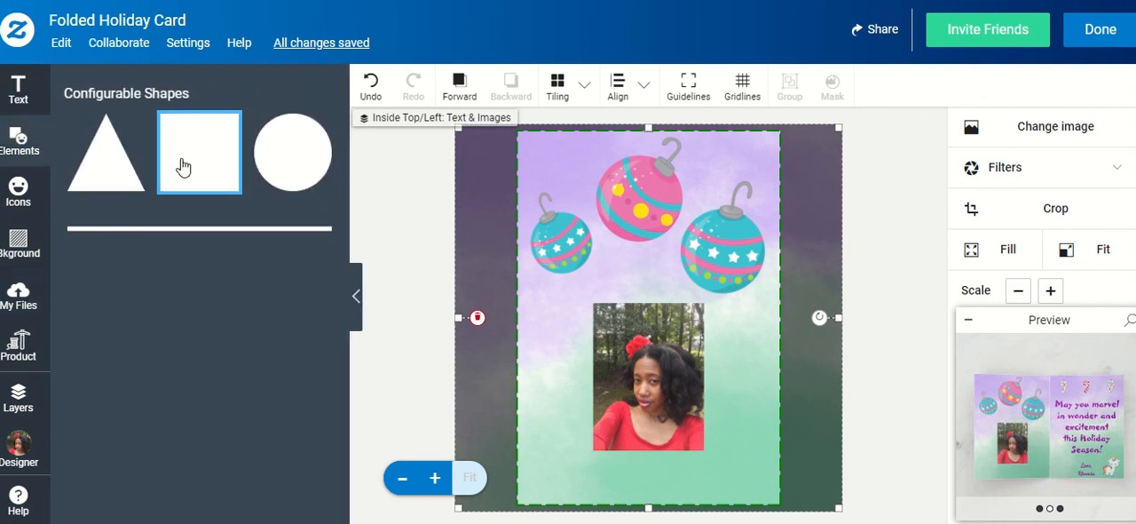
{"action": "left_click", "coordinate": [182, 167]}
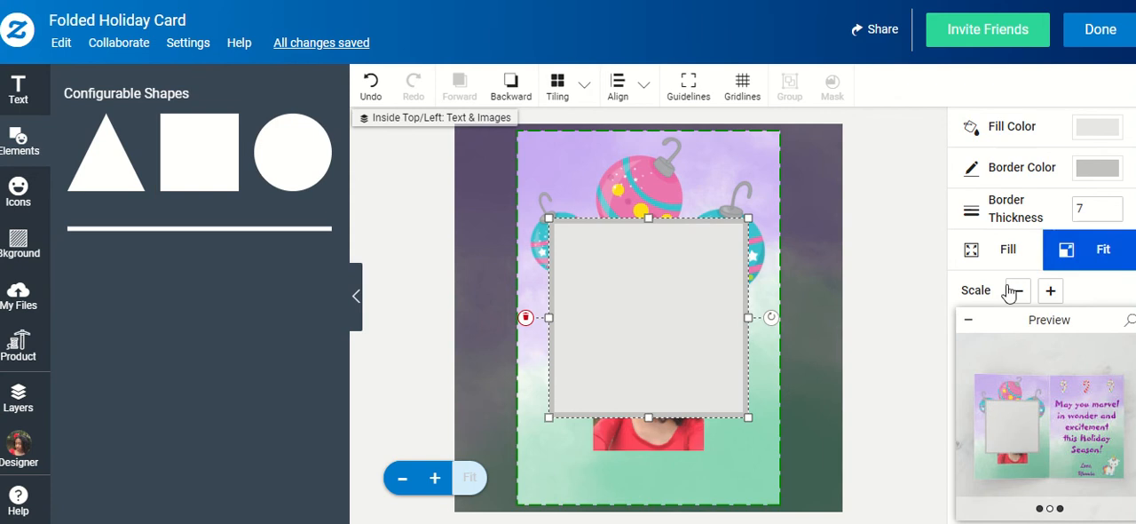
{"action": "left_click", "coordinate": [979, 325]}
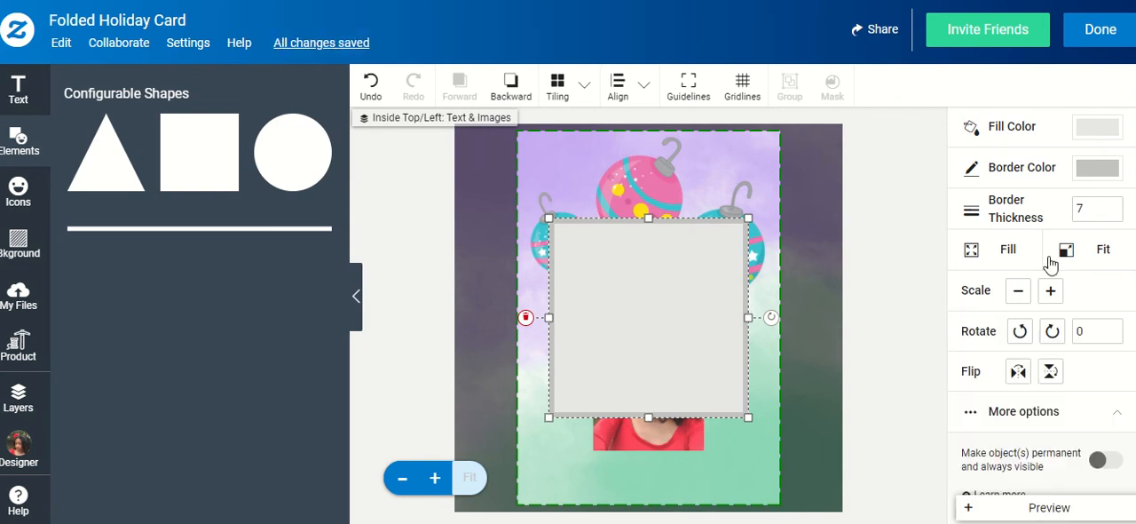
Make the square's fill transparent and move the square down so that it surrounds the photo
{"action": "left_click", "coordinate": [1087, 130]}
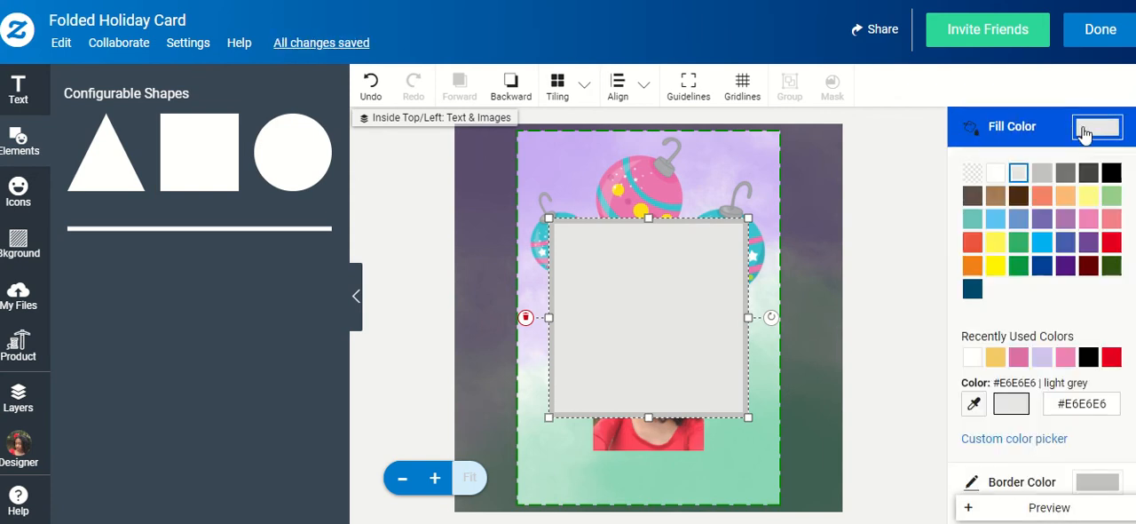
{"action": "left_click", "coordinate": [974, 174]}
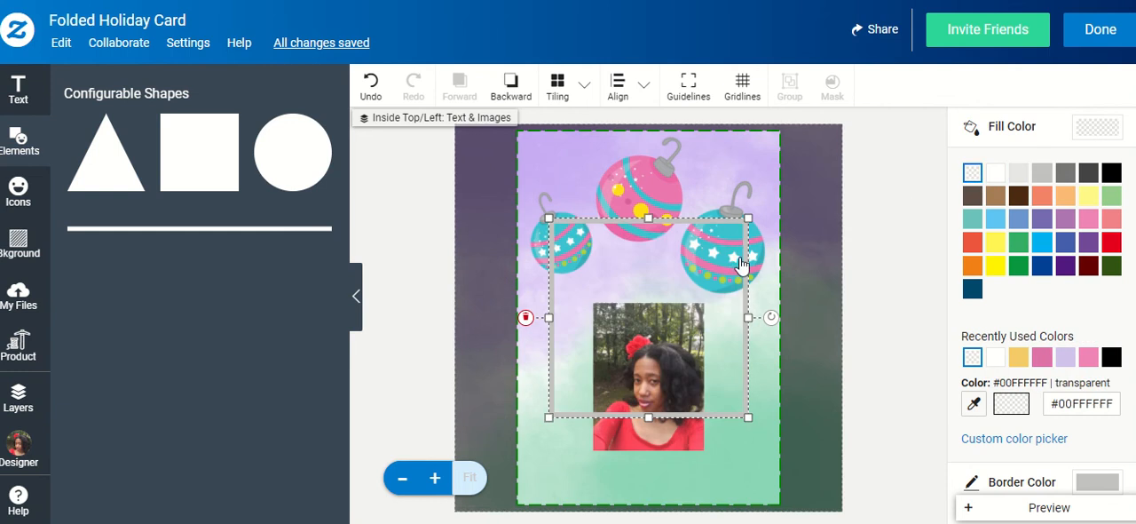
{"action": "left_click_drag", "start_coordinate": [667, 219], "coordinate": [669, 280]}
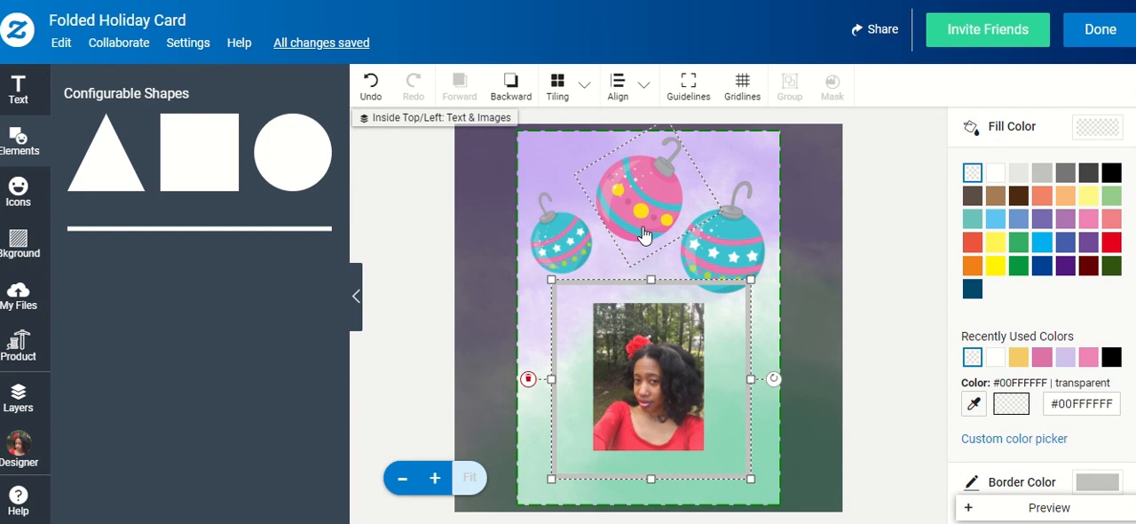
Sample the pink ornament's #EC77AF as the square's fill, undo that fill, and apply the sampled pink to the border instead
{"action": "scroll", "coordinate": [1098, 288], "scroll_direction": "down", "scroll_amount": 1}
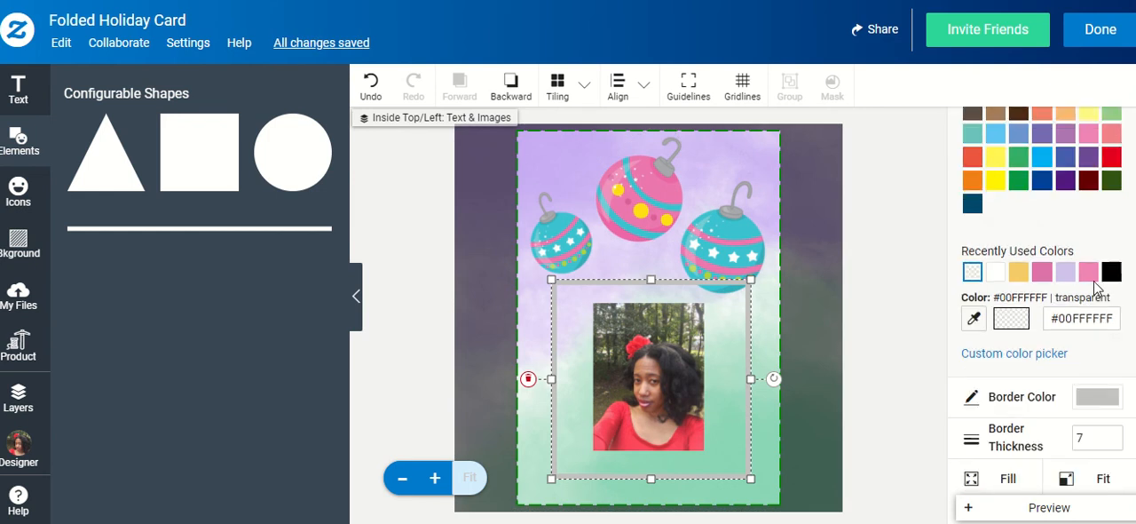
{"action": "left_click", "coordinate": [973, 318]}
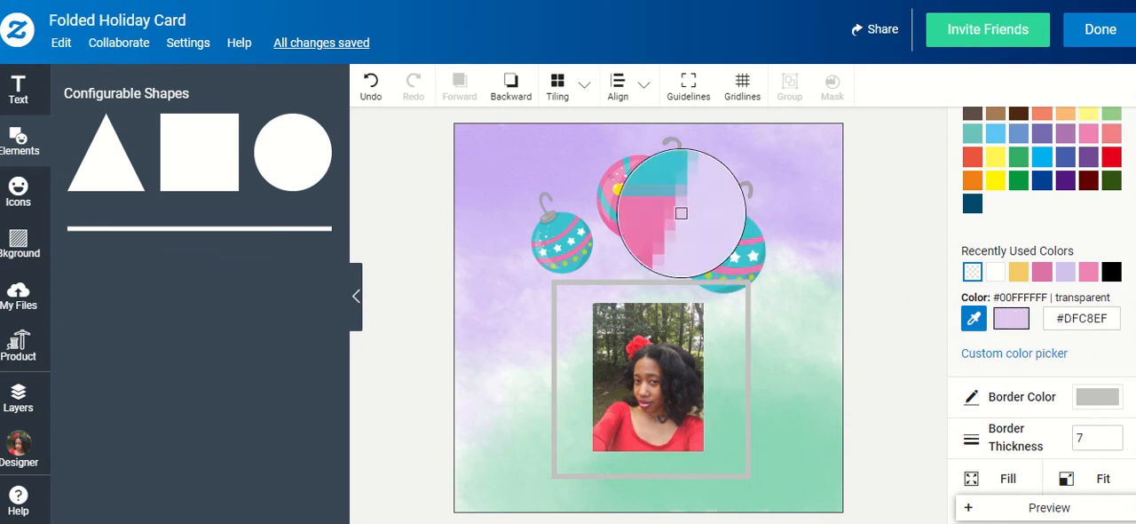
{"action": "left_click", "coordinate": [666, 200]}
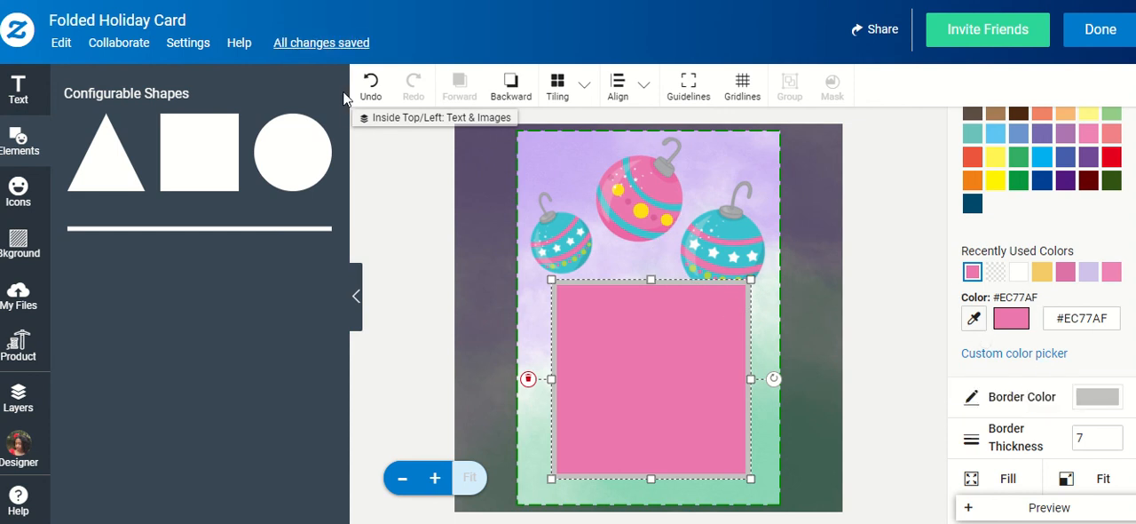
{"action": "left_click", "coordinate": [371, 87]}
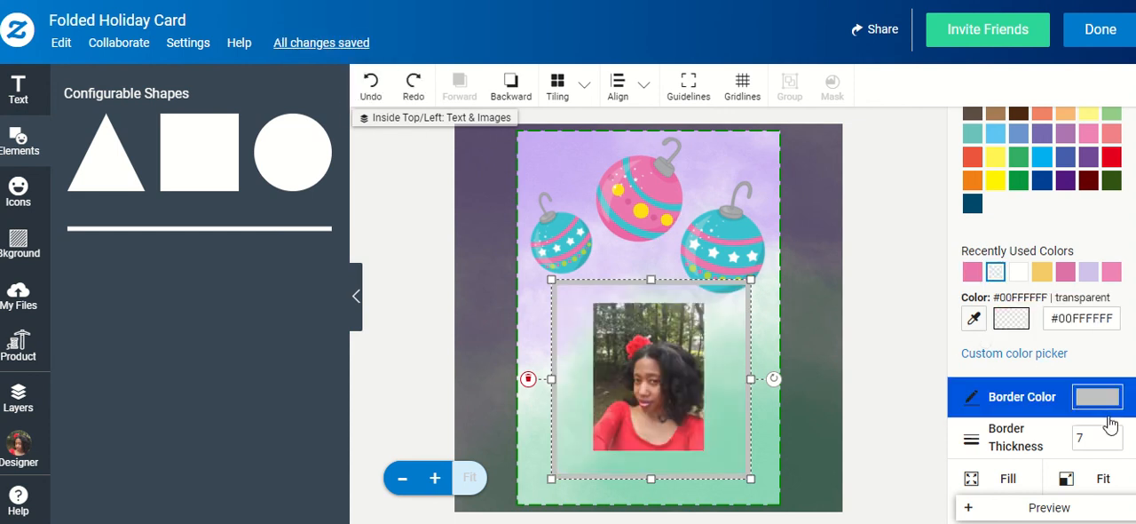
{"action": "left_click", "coordinate": [1101, 398]}
{"action": "left_click", "coordinate": [973, 290]}
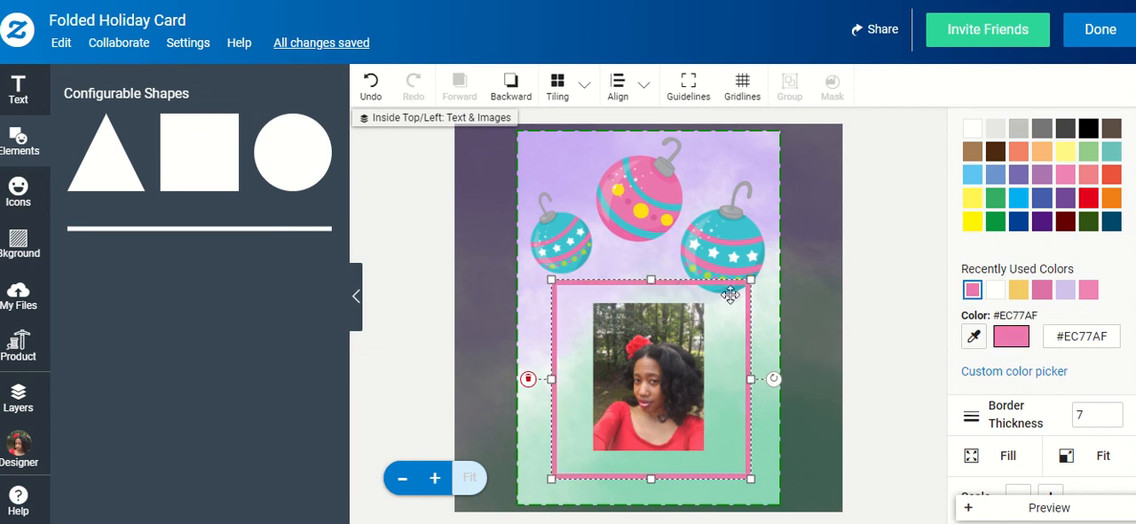
Resize the pink frame on all four sides to fit tightly around the photo and set its border thickness to 5
{"action": "left_click_drag", "start_coordinate": [656, 281], "coordinate": [665, 301]}
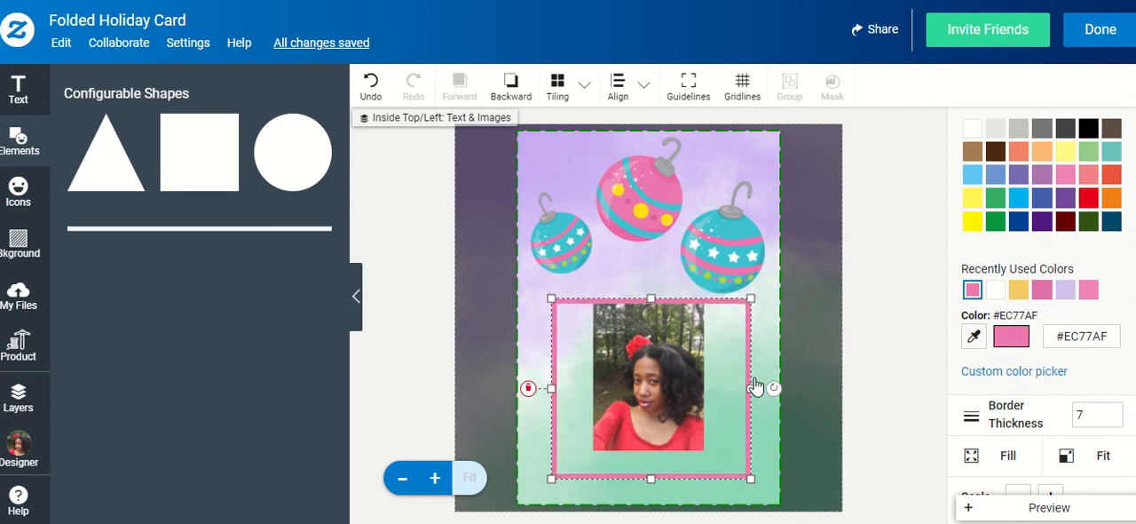
{"action": "left_click_drag", "start_coordinate": [751, 388], "coordinate": [709, 384]}
{"action": "left_click_drag", "start_coordinate": [629, 479], "coordinate": [630, 454]}
{"action": "left_click_drag", "start_coordinate": [557, 377], "coordinate": [595, 380]}
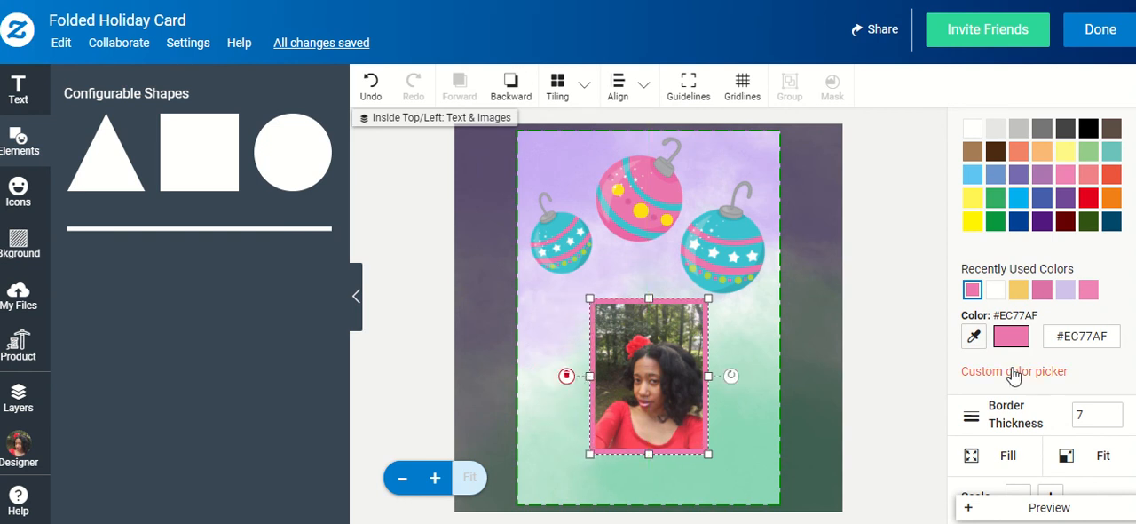
{"action": "left_click", "coordinate": [1114, 422]}
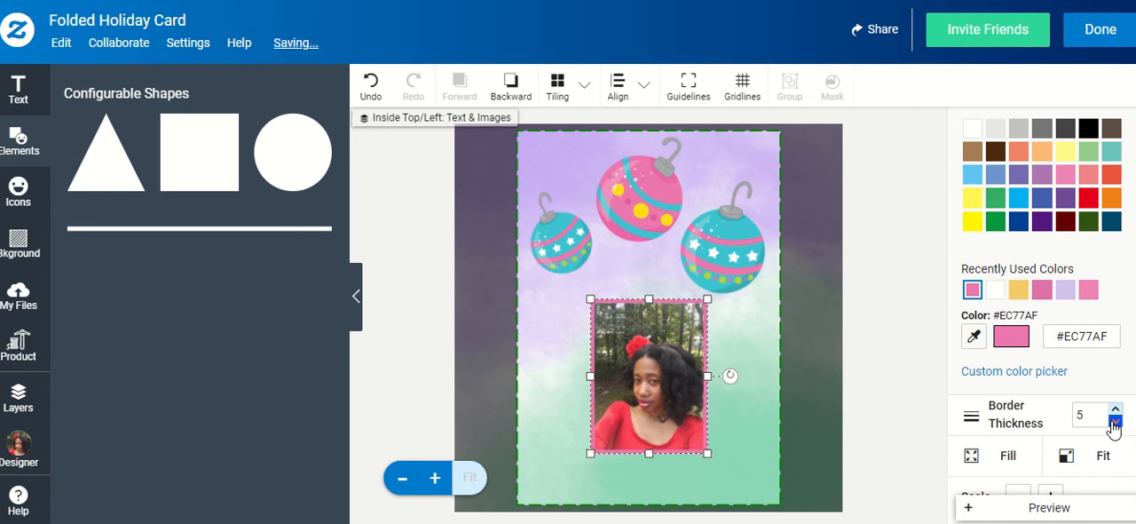
{"action": "left_click", "coordinate": [840, 402]}
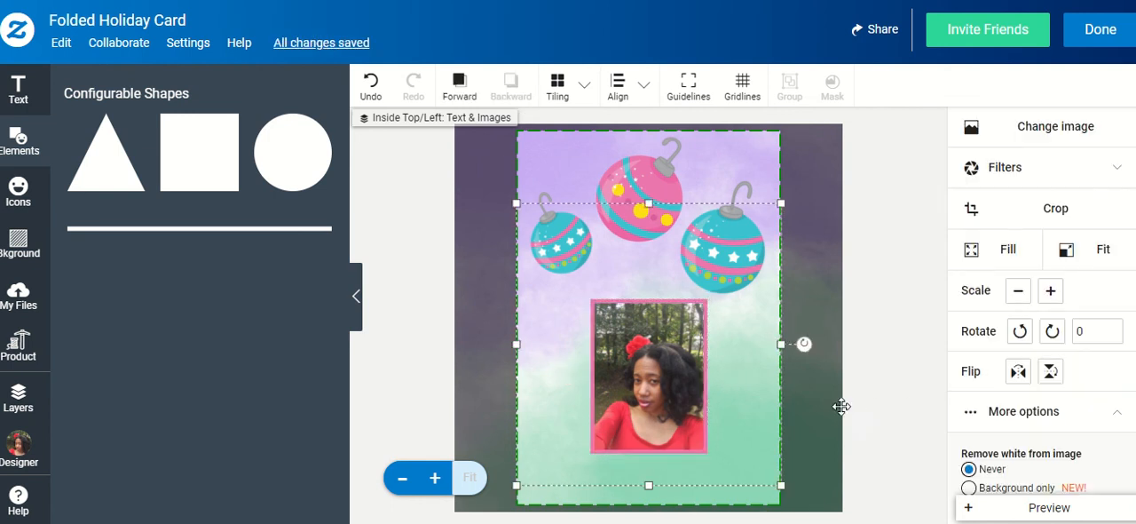
Select the pink frame around the photo and check the alignment options offered for it
{"action": "left_click", "coordinate": [692, 347]}
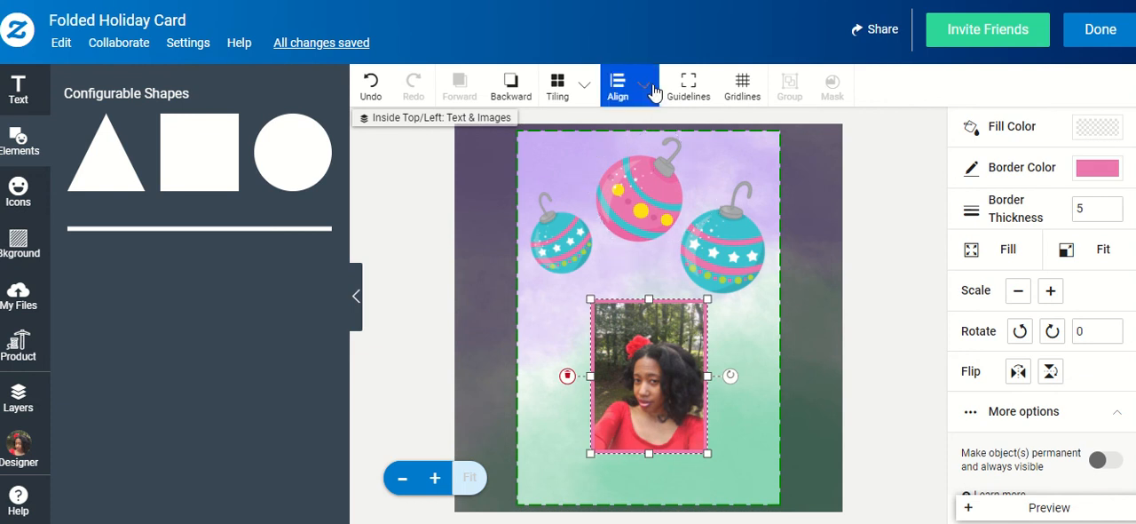
{"action": "left_click", "coordinate": [653, 93]}
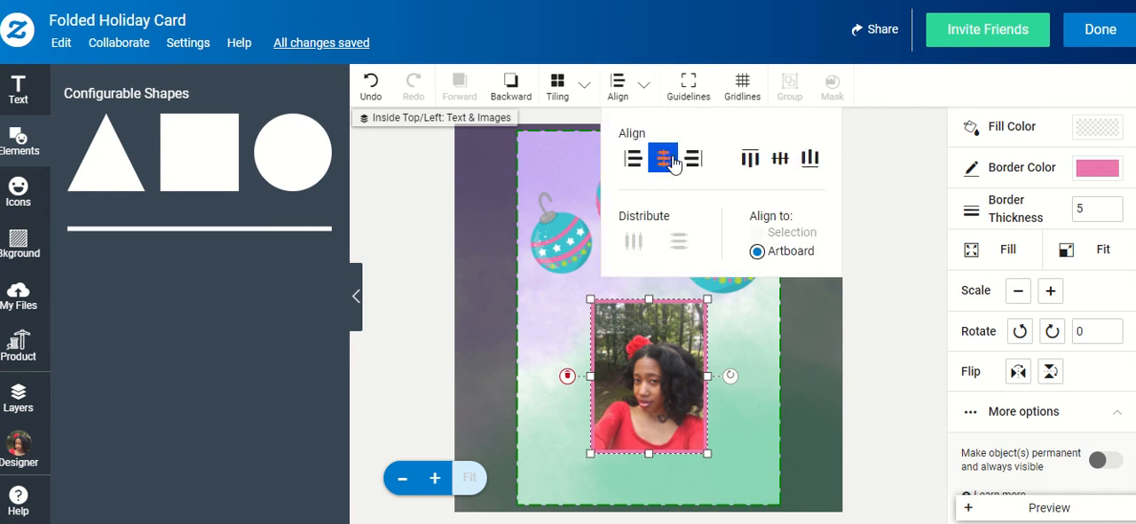
{"action": "left_click", "coordinate": [608, 348]}
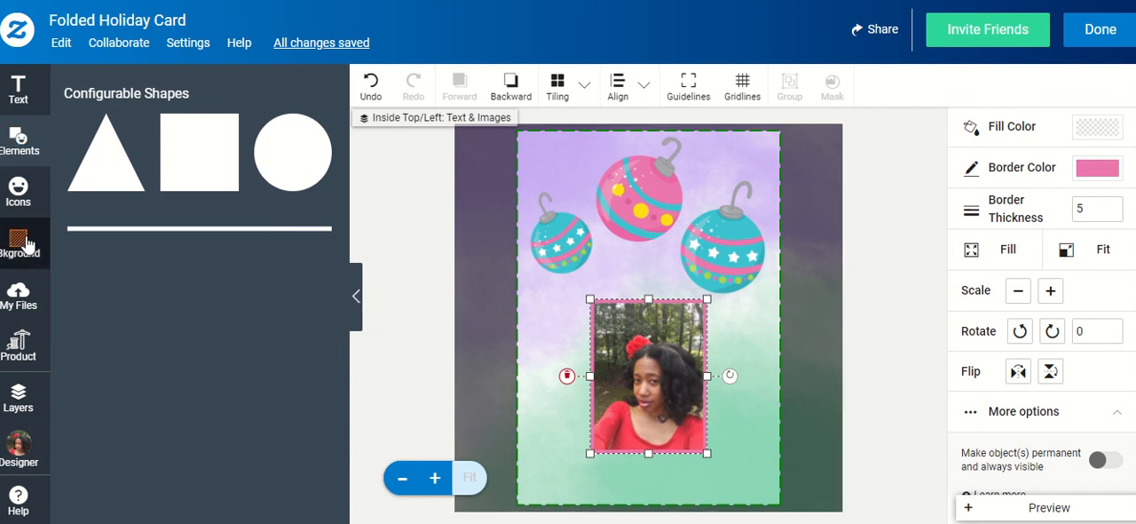
Select the IMG_1265.JPG photo layer on the inside left page, check its alignment options, and finish editing the design
{"action": "left_click", "coordinate": [20, 399]}
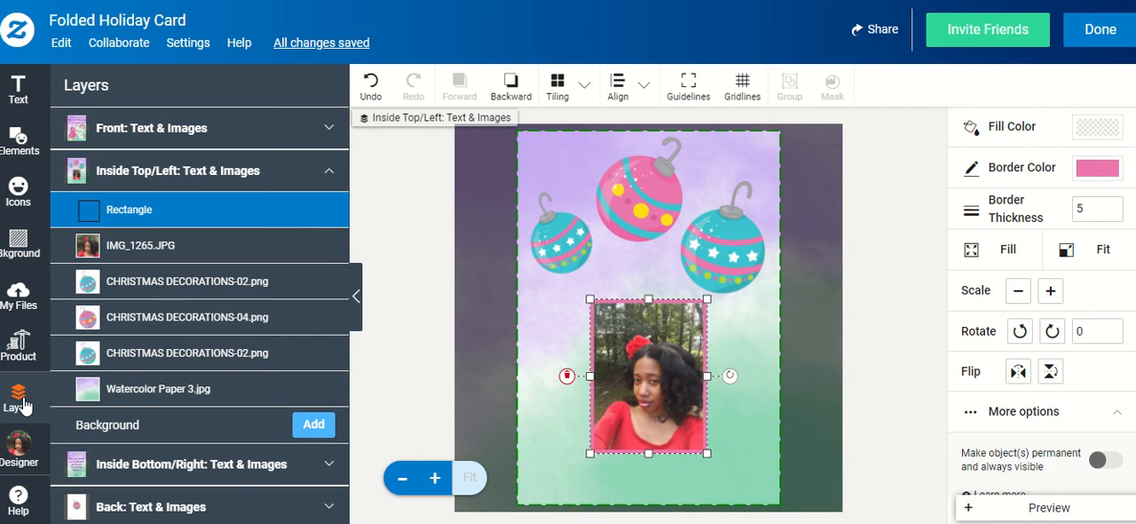
{"action": "left_click", "coordinate": [134, 244]}
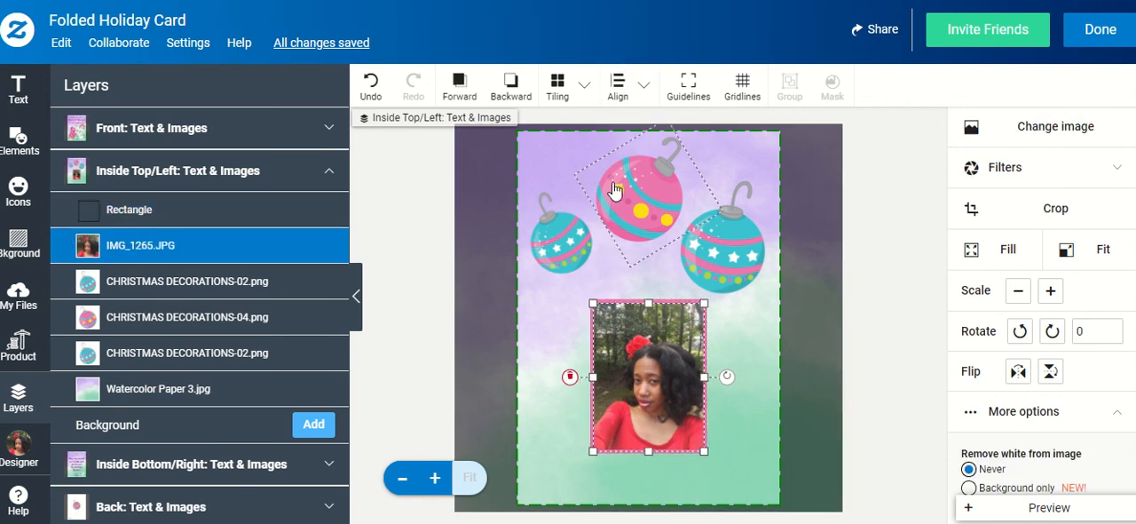
{"action": "left_click", "coordinate": [645, 90]}
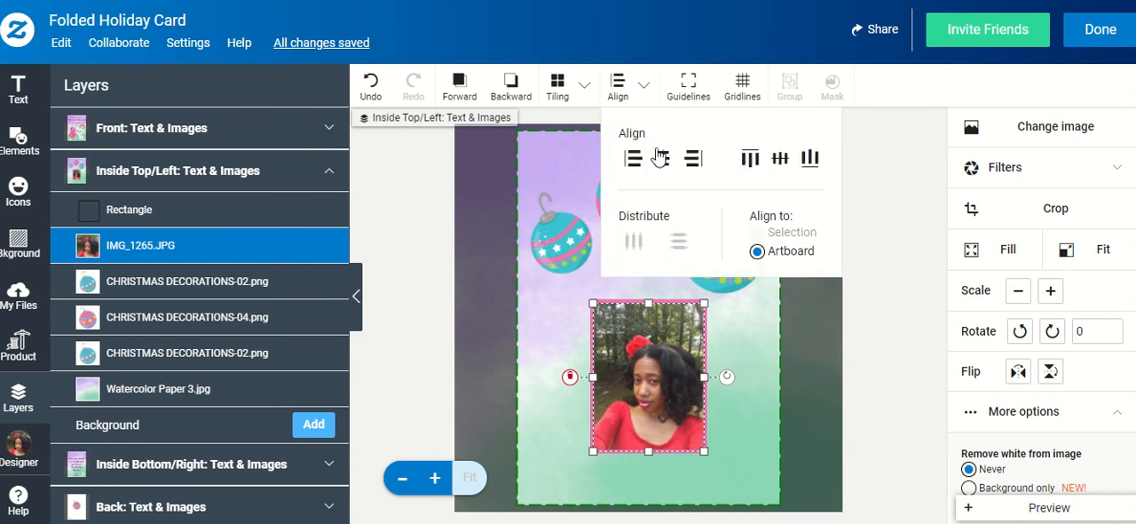
{"action": "left_click", "coordinate": [465, 219]}
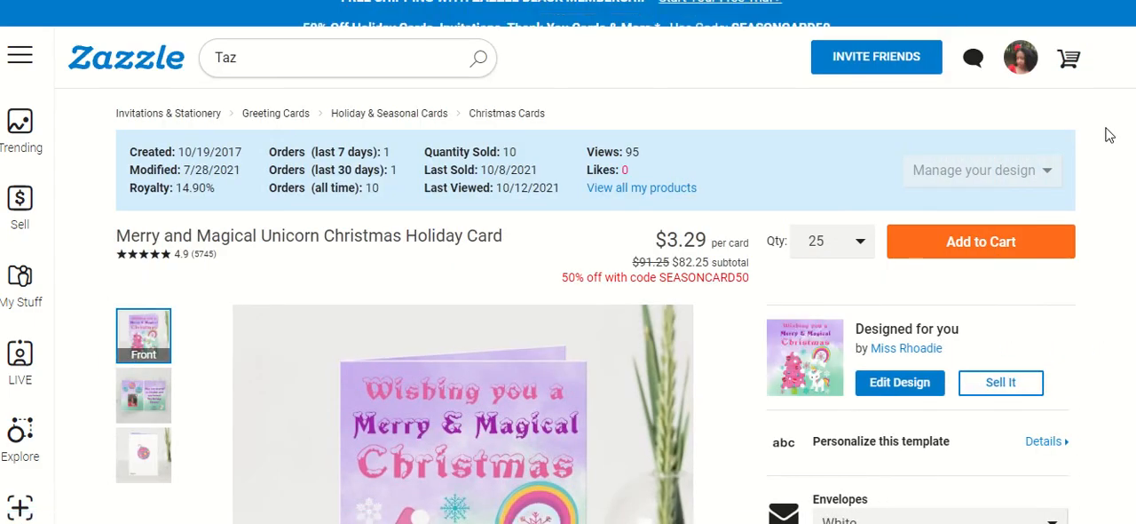
Review the inside, back and front views of the customized card on its product page
{"action": "scroll", "coordinate": [1109, 134], "scroll_direction": "down", "scroll_amount": 2}
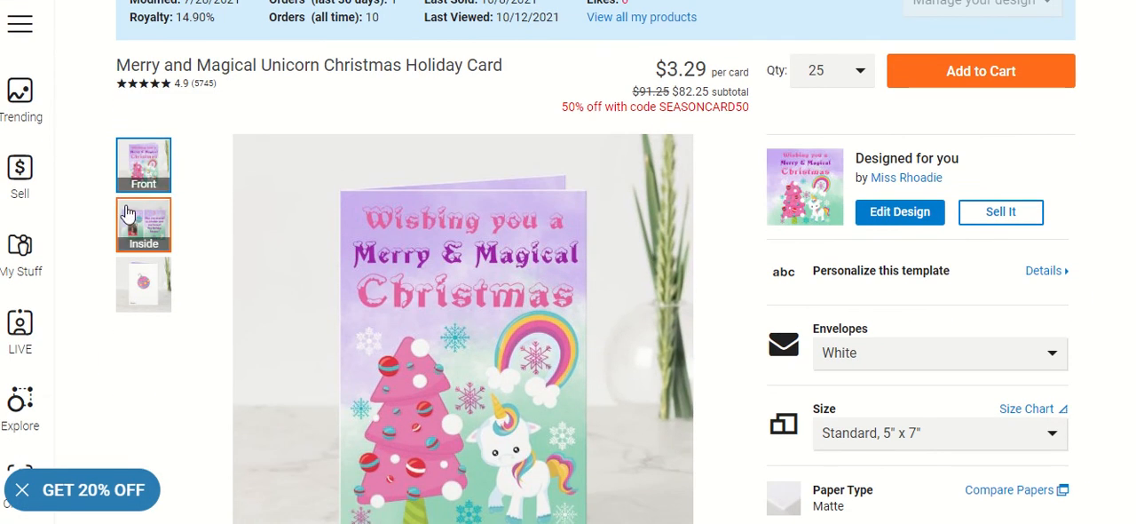
{"action": "left_click", "coordinate": [125, 206]}
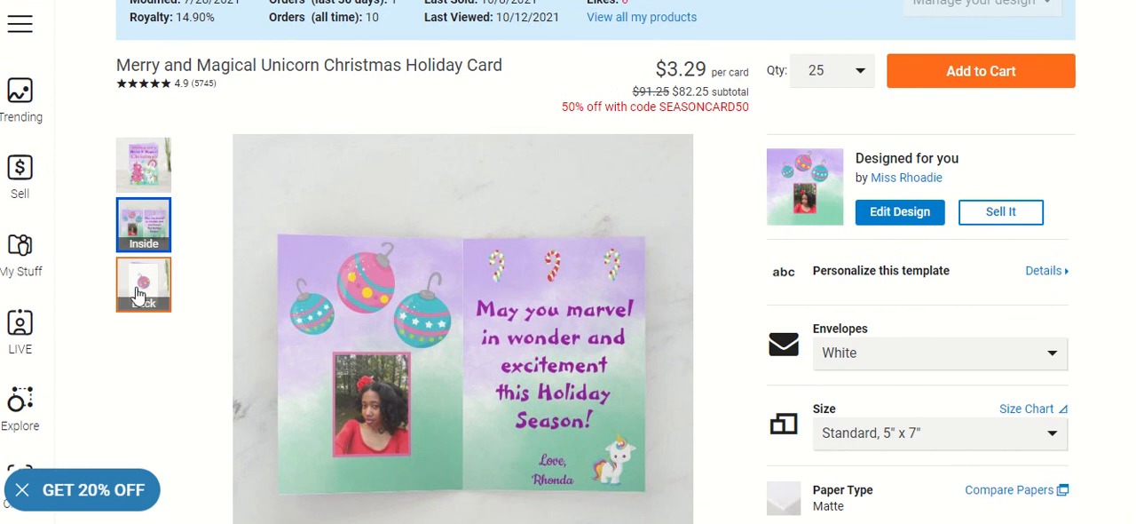
{"action": "left_click", "coordinate": [136, 291]}
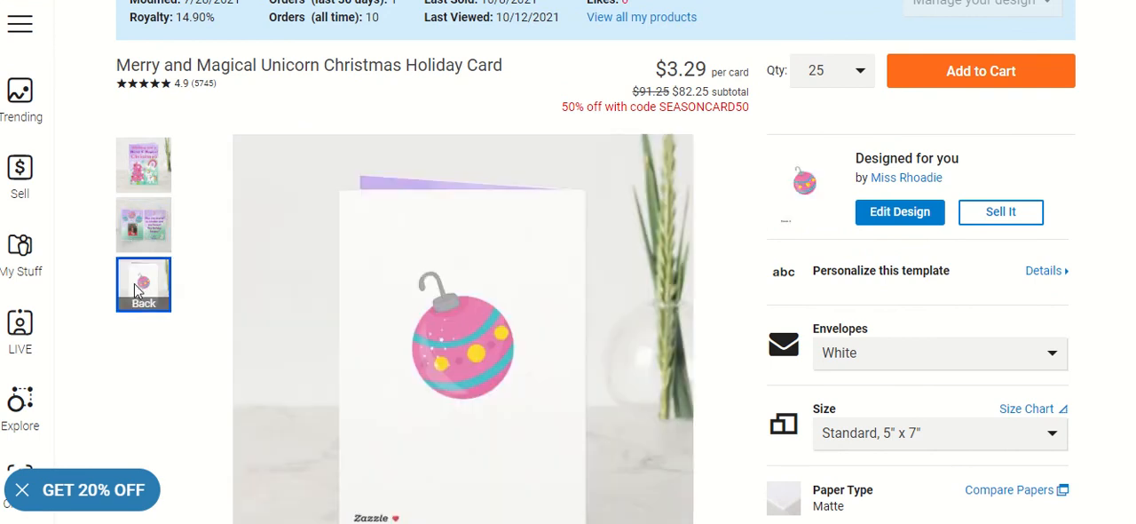
{"action": "left_click", "coordinate": [143, 164]}
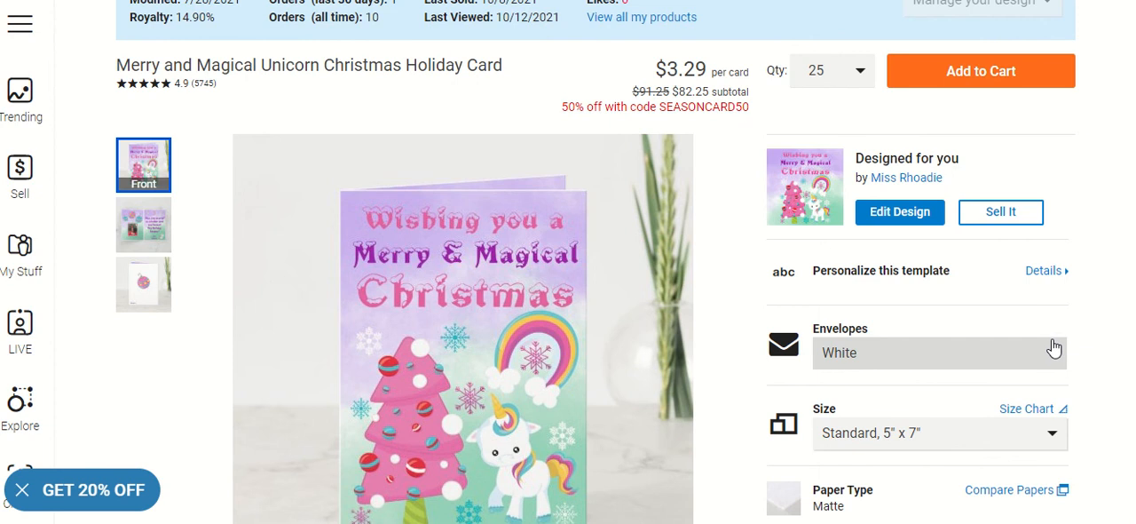
{"action": "scroll", "coordinate": [1054, 348], "scroll_direction": "up", "scroll_amount": 2}
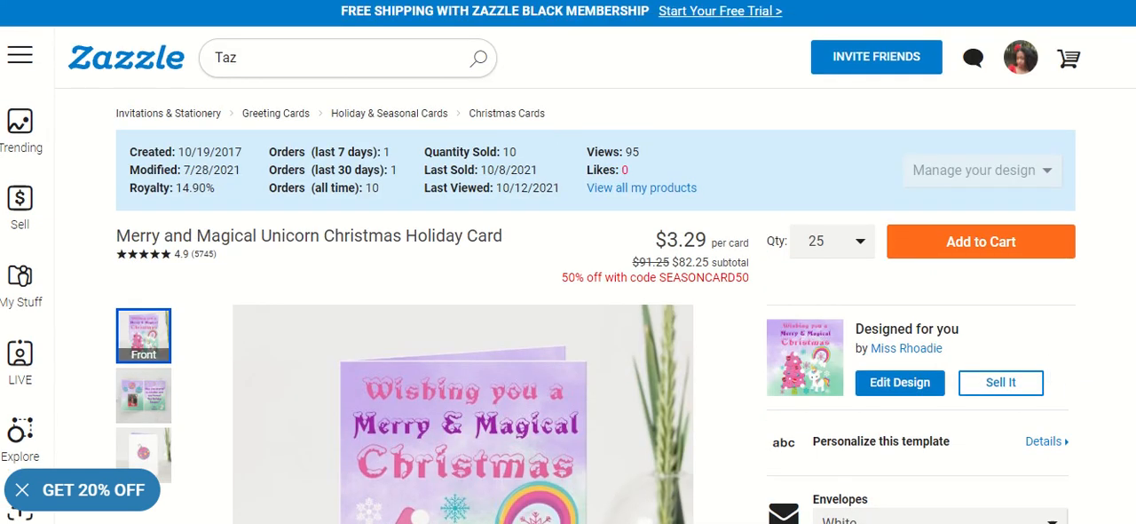